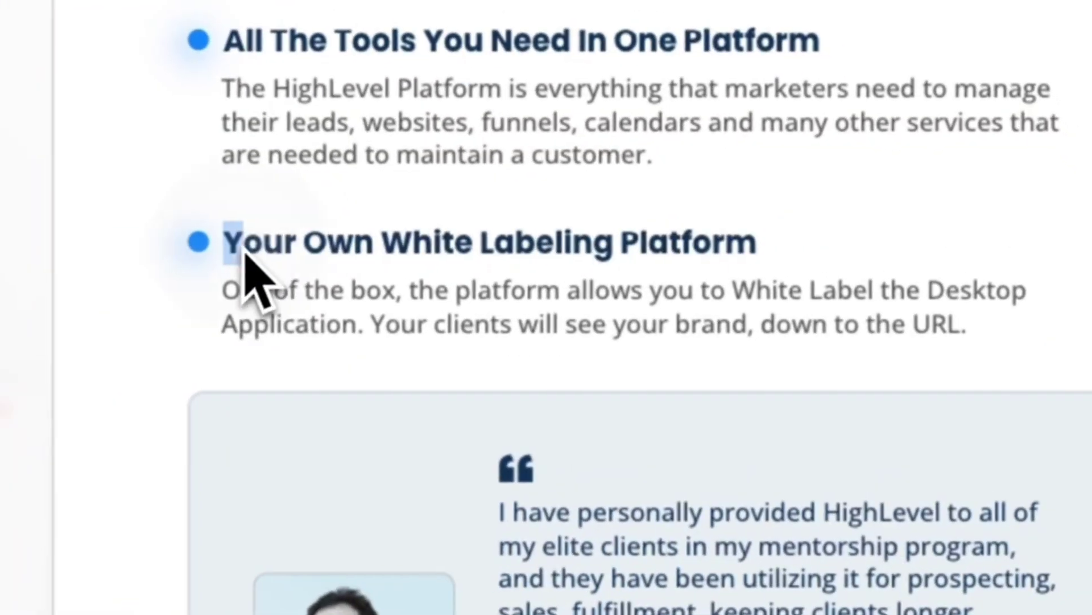
Step: Highlight the 'Your Own White Labeling Platform' heading and the line about clients seeing your brand
drag(246, 254, 614, 244)
drag(373, 324, 982, 336)
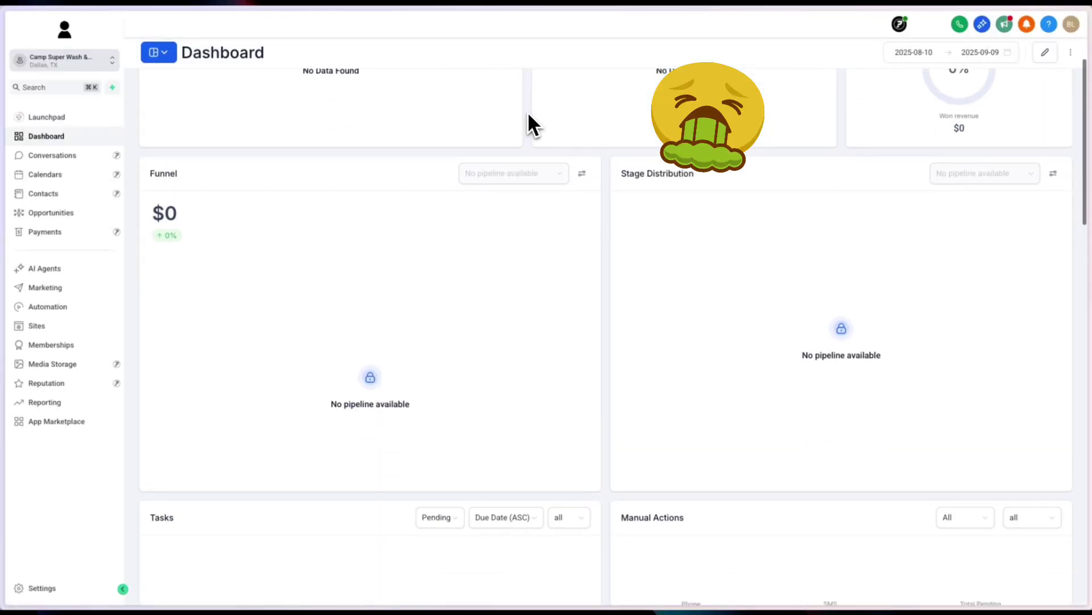
scroll(528, 116, down, 5)
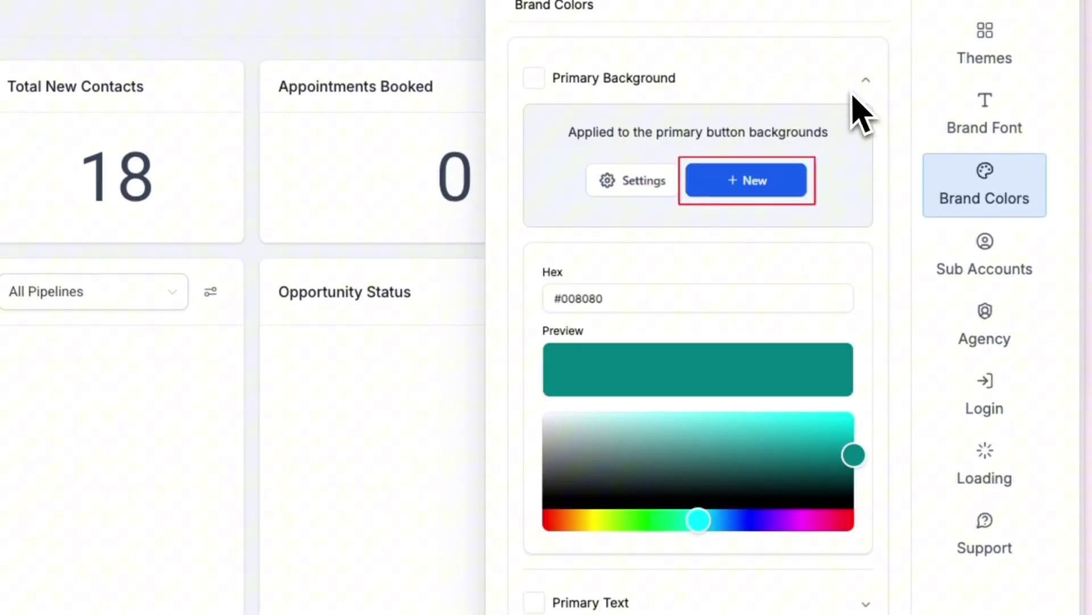
Step: Set the primary background to #0e6b6b, apply and save Crimson Shadow, then preview Fiery Slate
drag(734, 422, 820, 466)
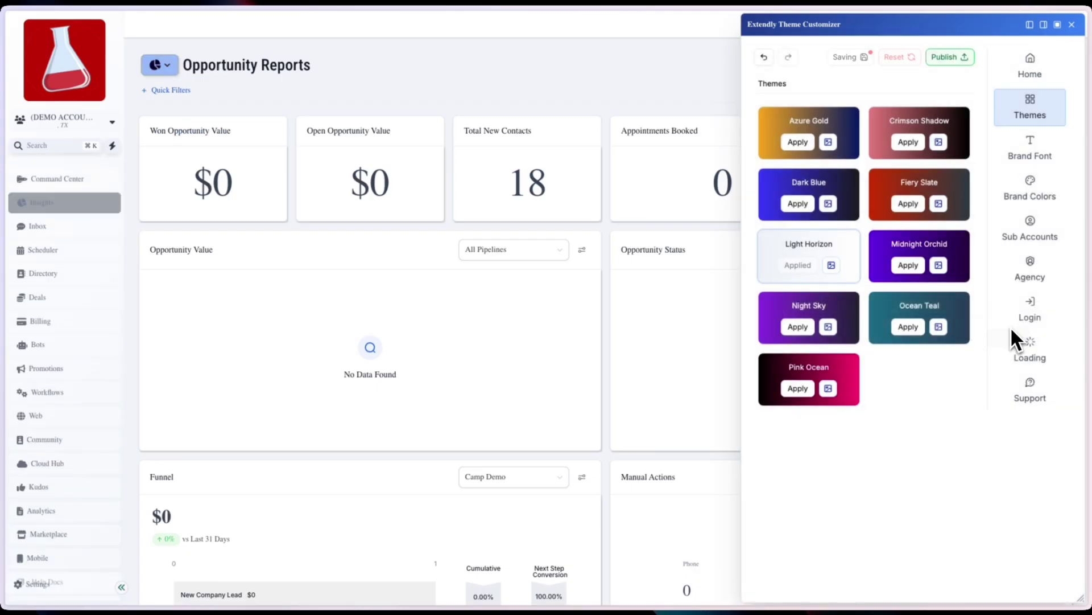
click(908, 141)
click(852, 60)
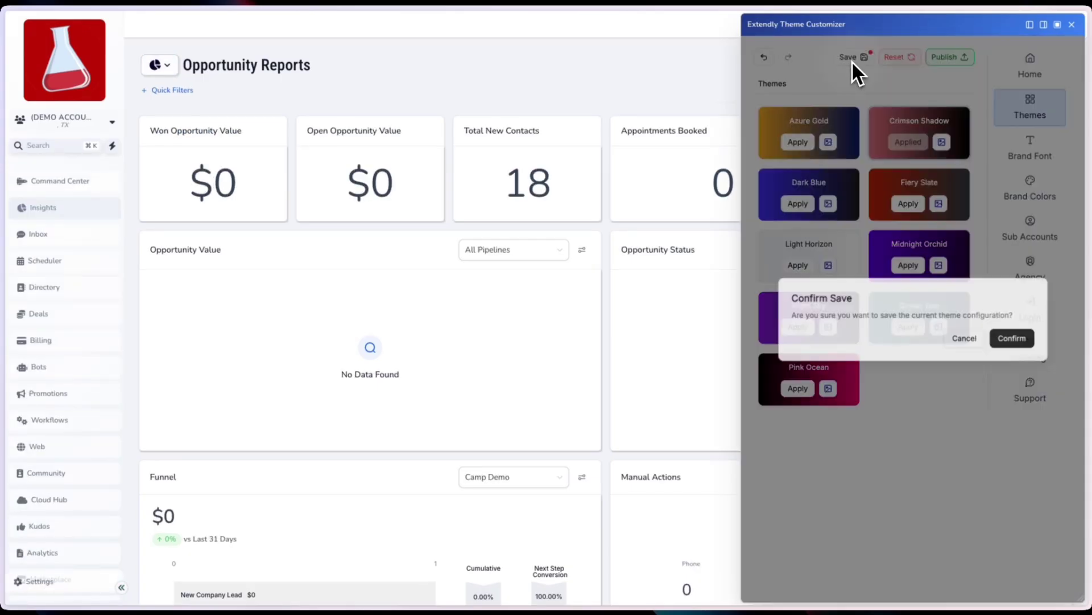
click(1013, 338)
click(939, 204)
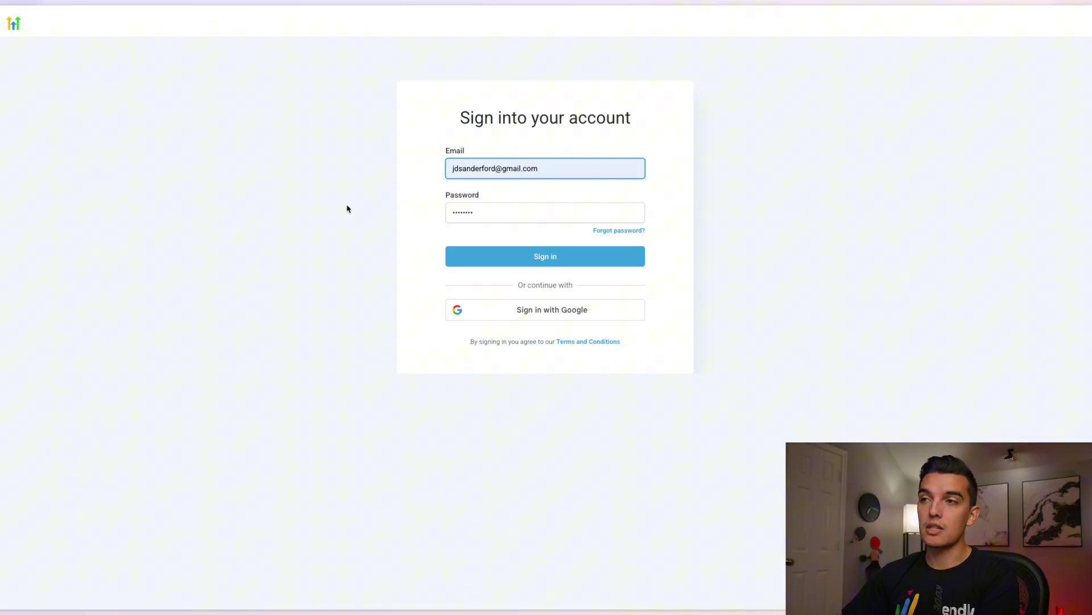
Step: Sign in without saving the password and have the security code sent by phone
click(475, 256)
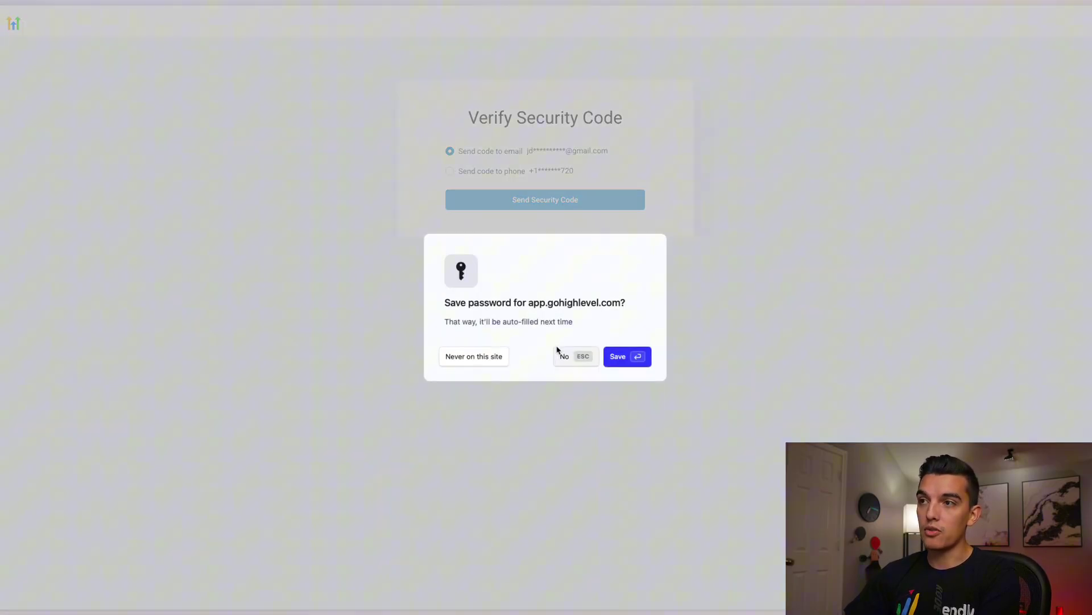
click(562, 355)
click(451, 172)
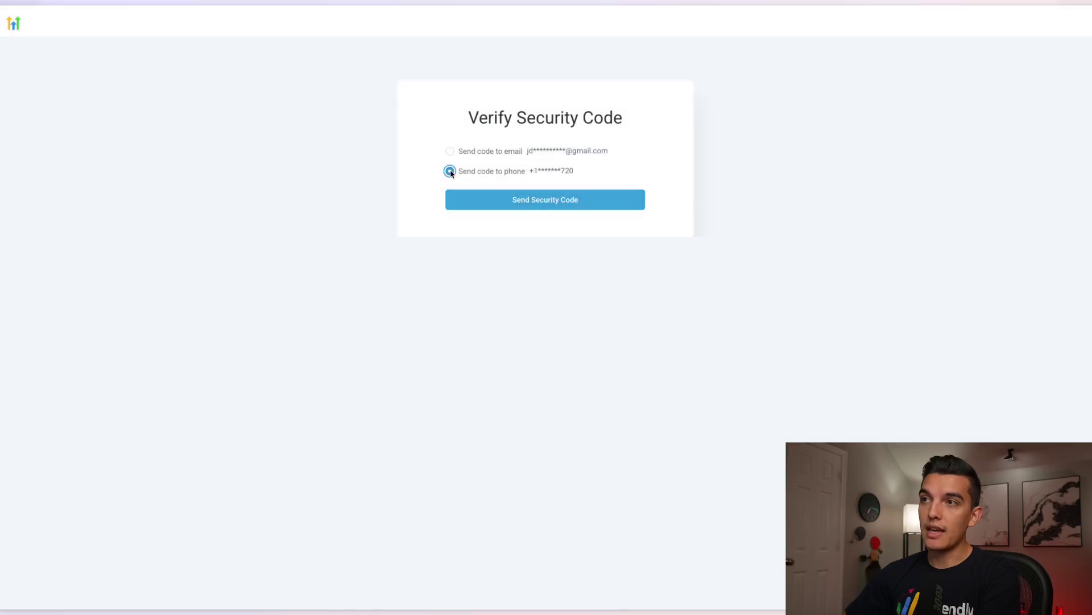
click(507, 198)
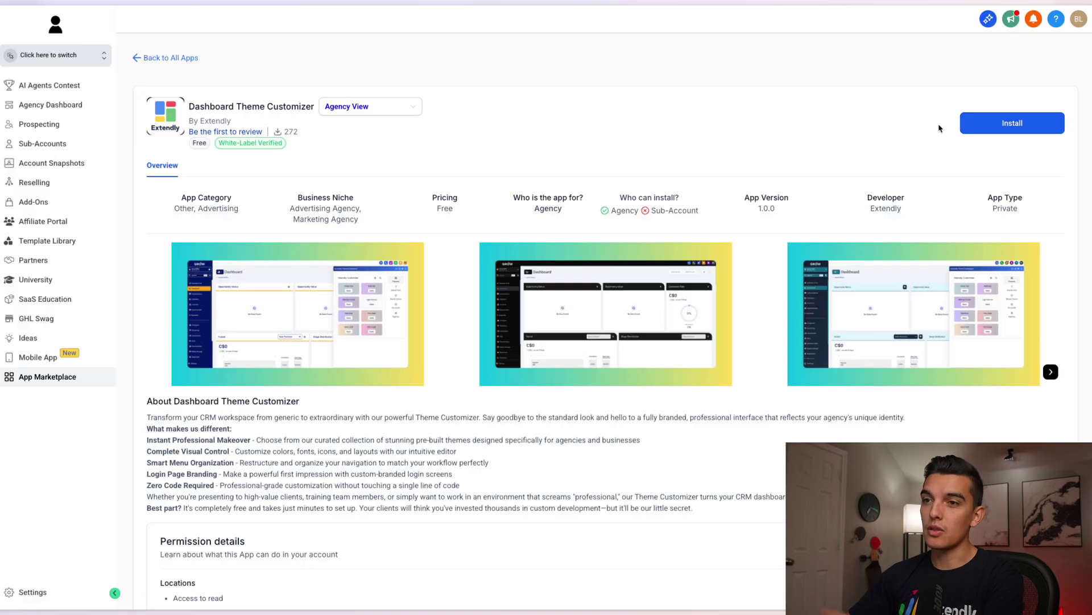
Step: Install the Dashboard Theme Customizer app from its Marketplace listing
click(983, 123)
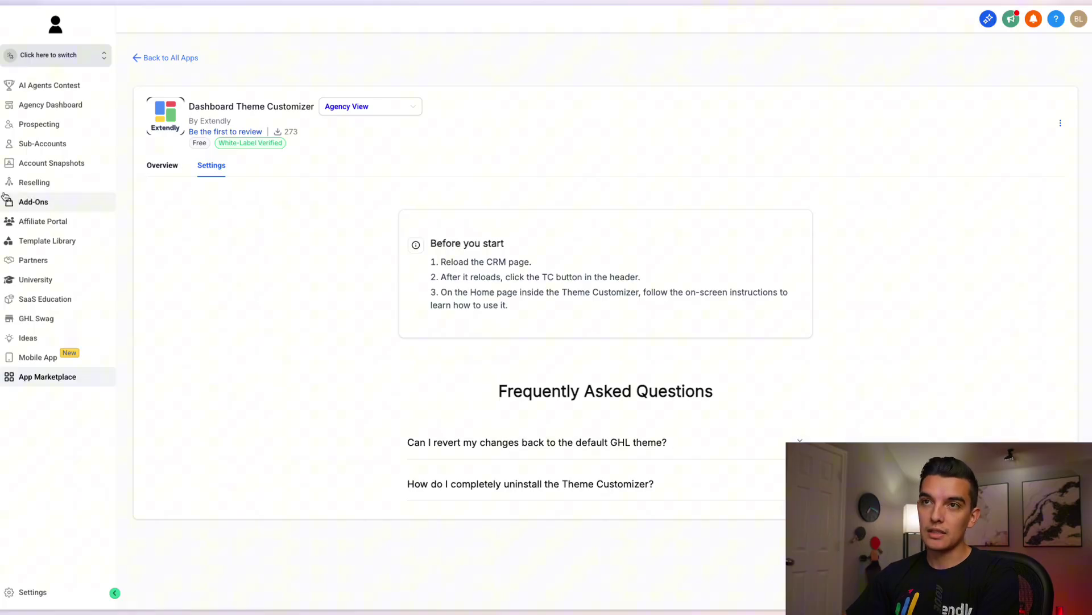
Step: Reload the page and open the Extendly Theme Customizer from the TC header button
mouse_move(2, 158)
click(136, 18)
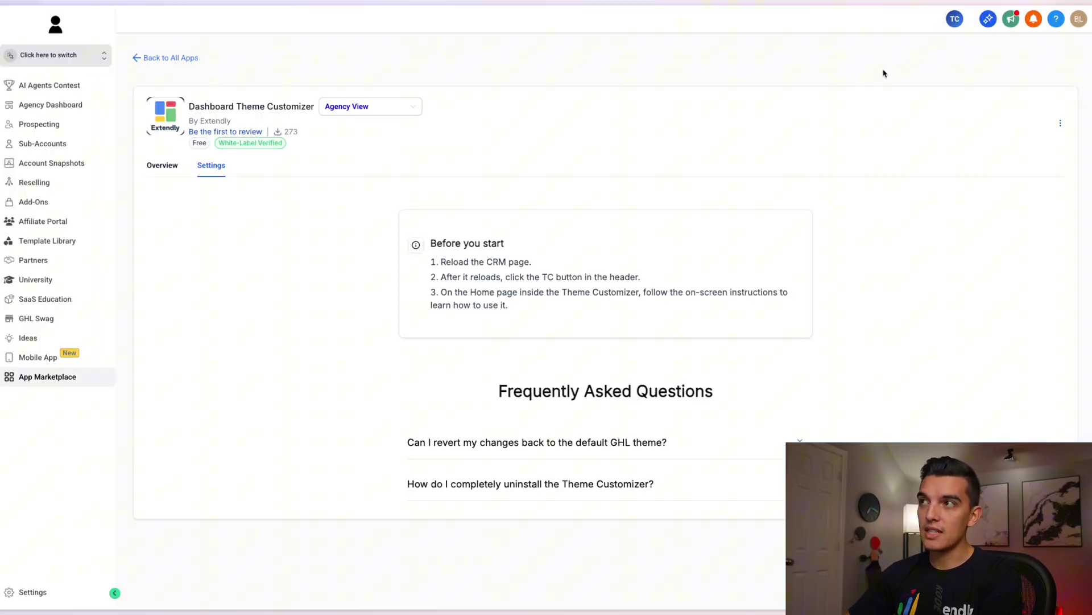
click(951, 22)
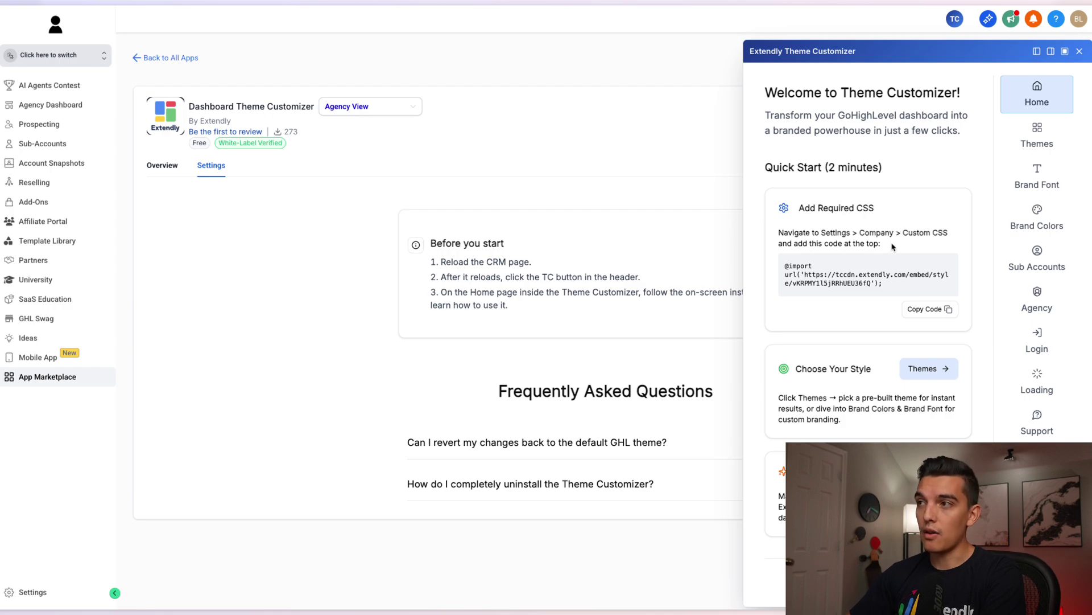
Step: Copy the CSS import code and go to Settings > Company > Whitelabel
click(931, 311)
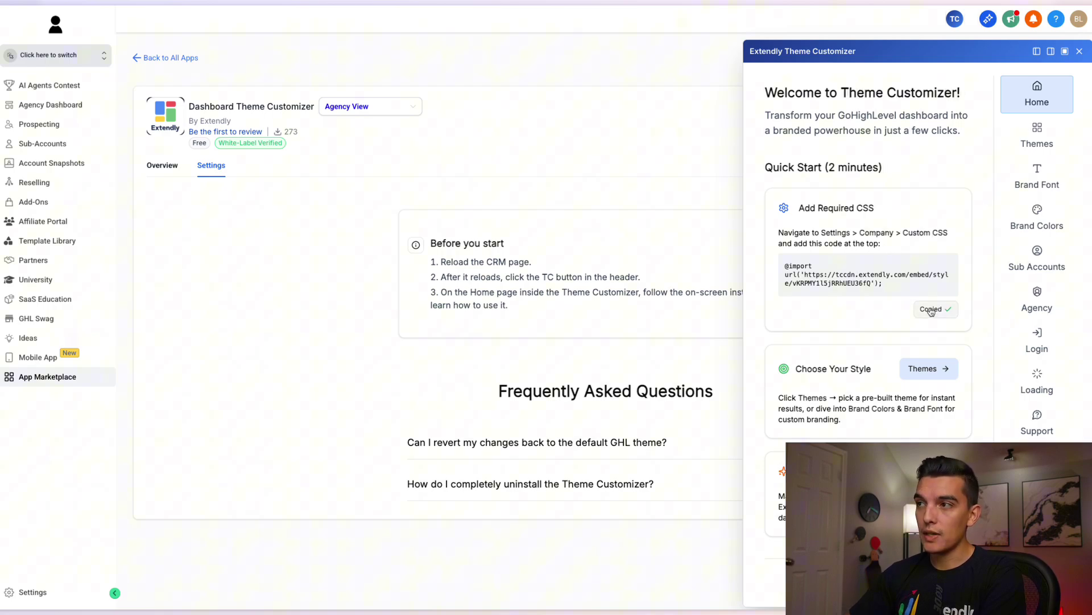
click(46, 591)
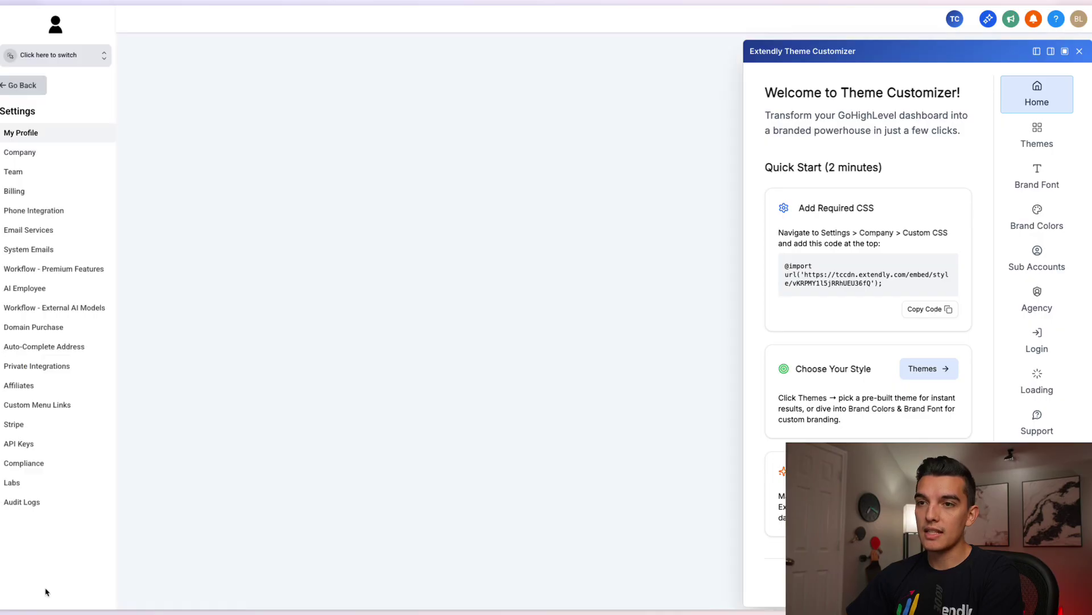
click(44, 161)
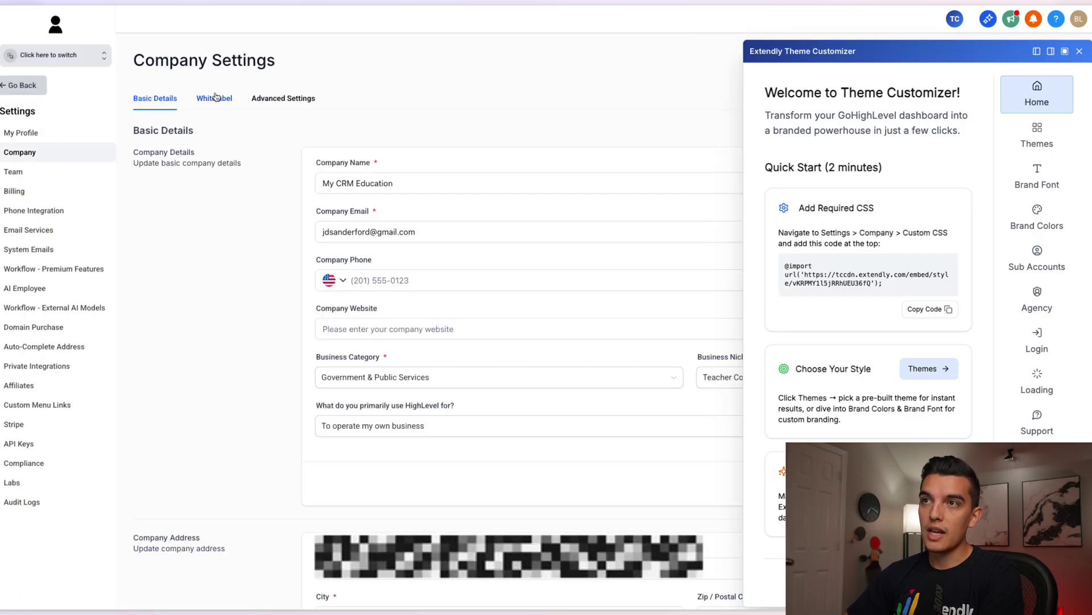
click(215, 97)
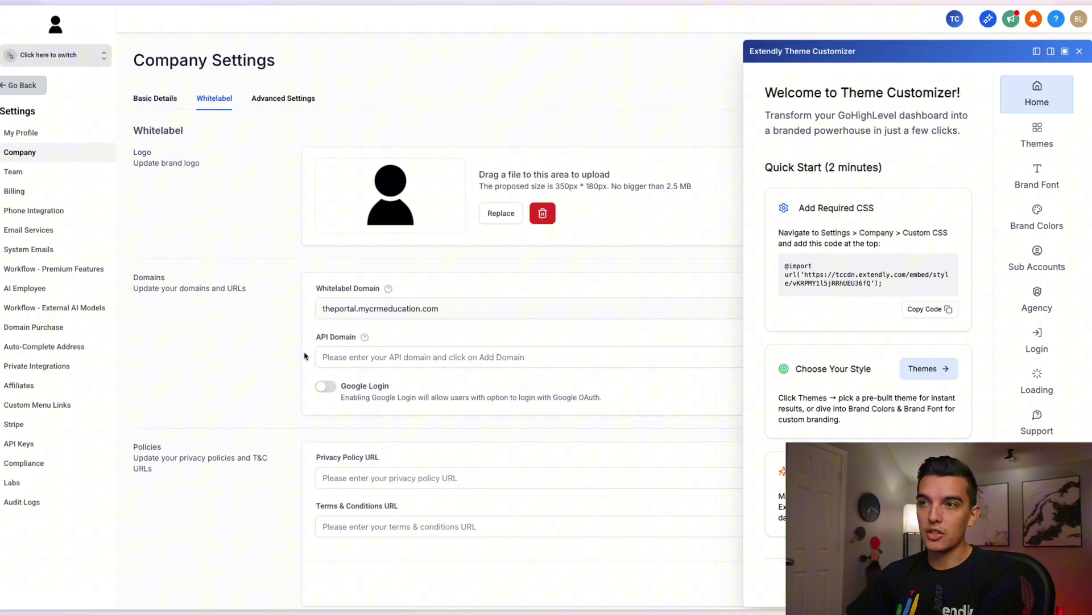
scroll(304, 356, down, 10)
scroll(303, 357, down, 1)
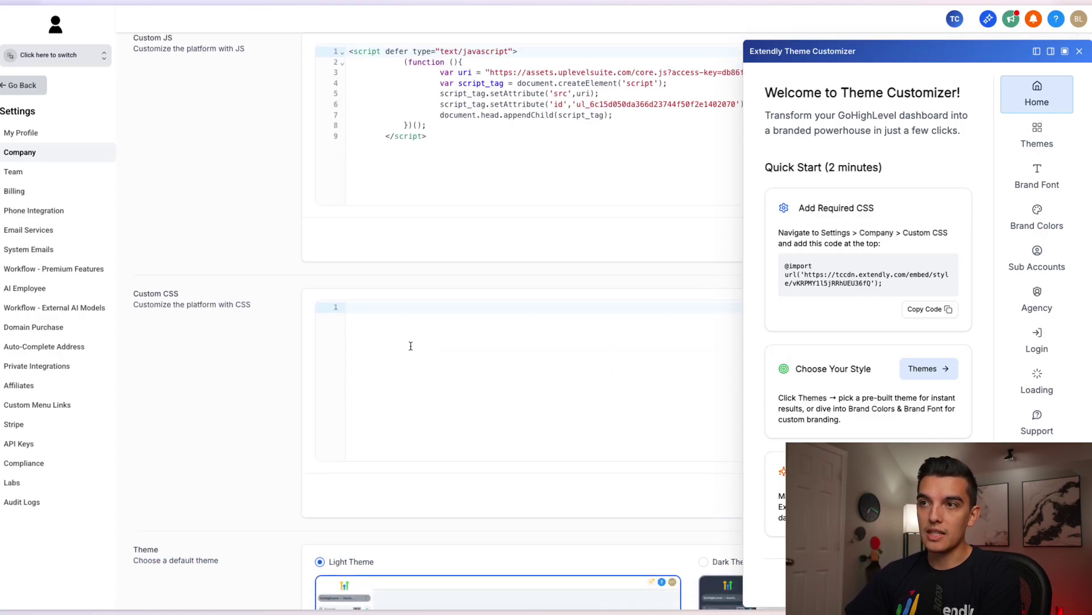
click(434, 331)
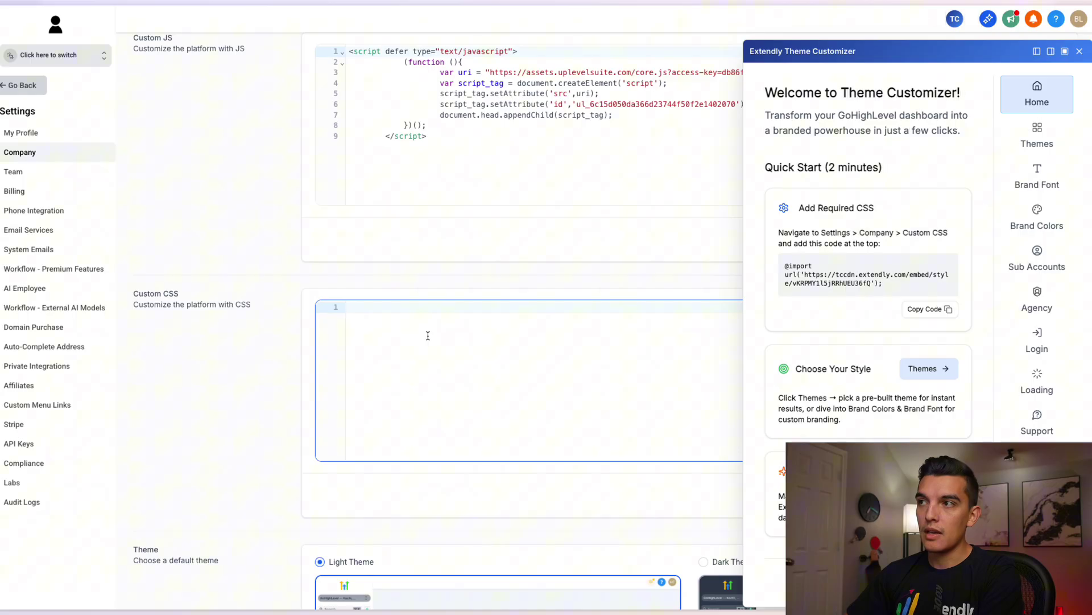
key(ctrl+v)
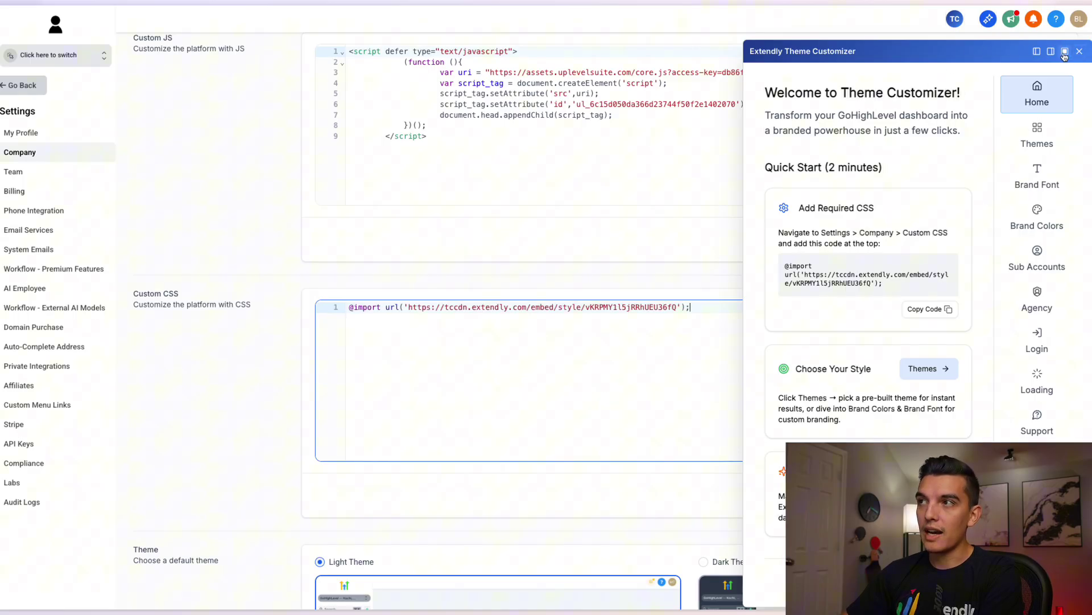
click(1035, 53)
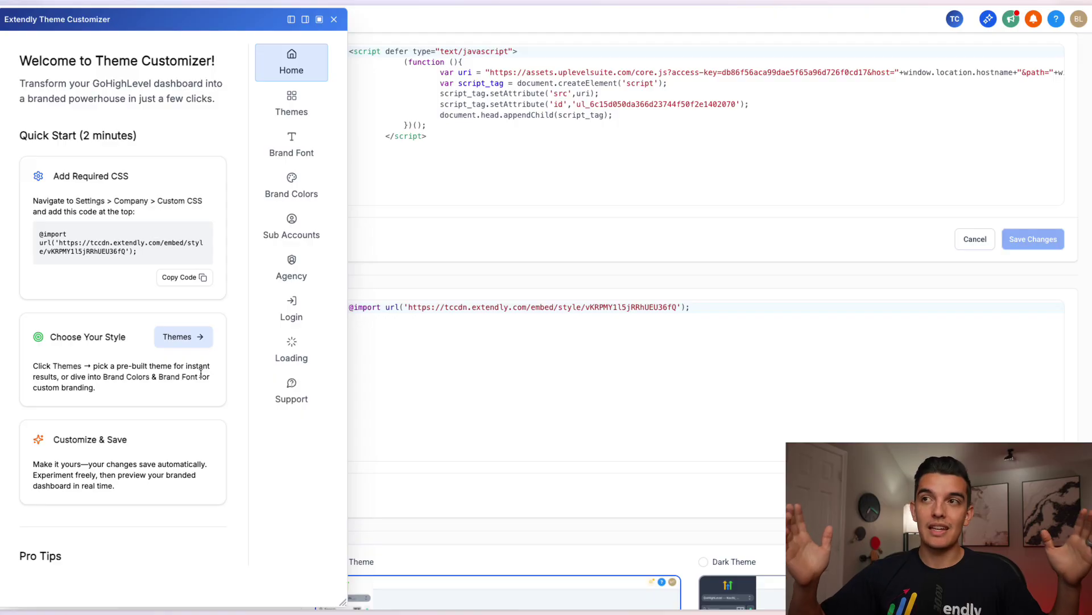
click(306, 20)
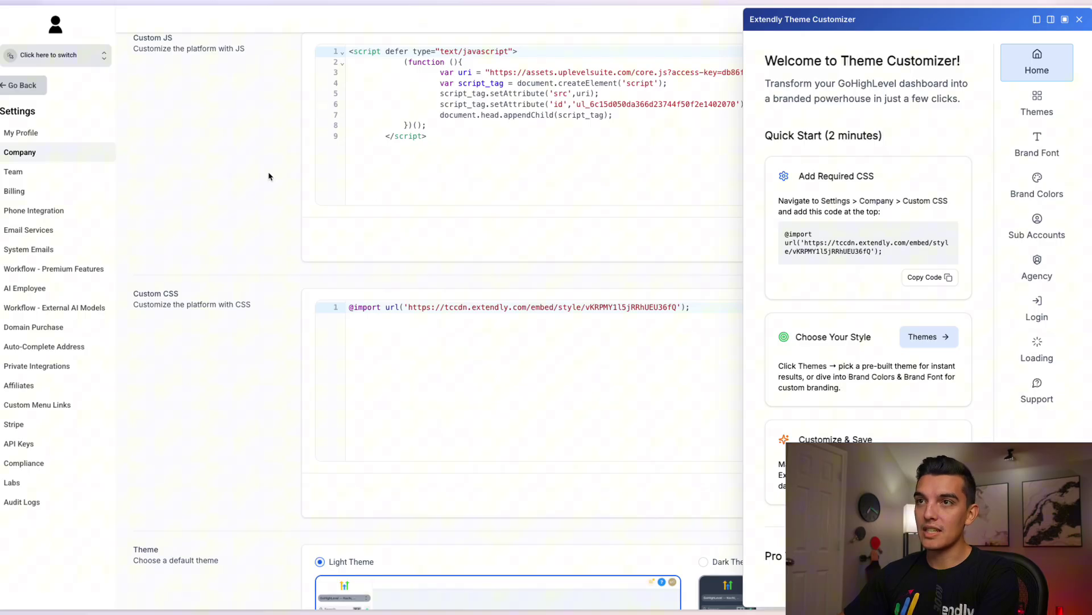
Step: Return to the Agency Dashboard and list the nine prebuilt themes, Azure Gold through Pink Ocean
click(20, 86)
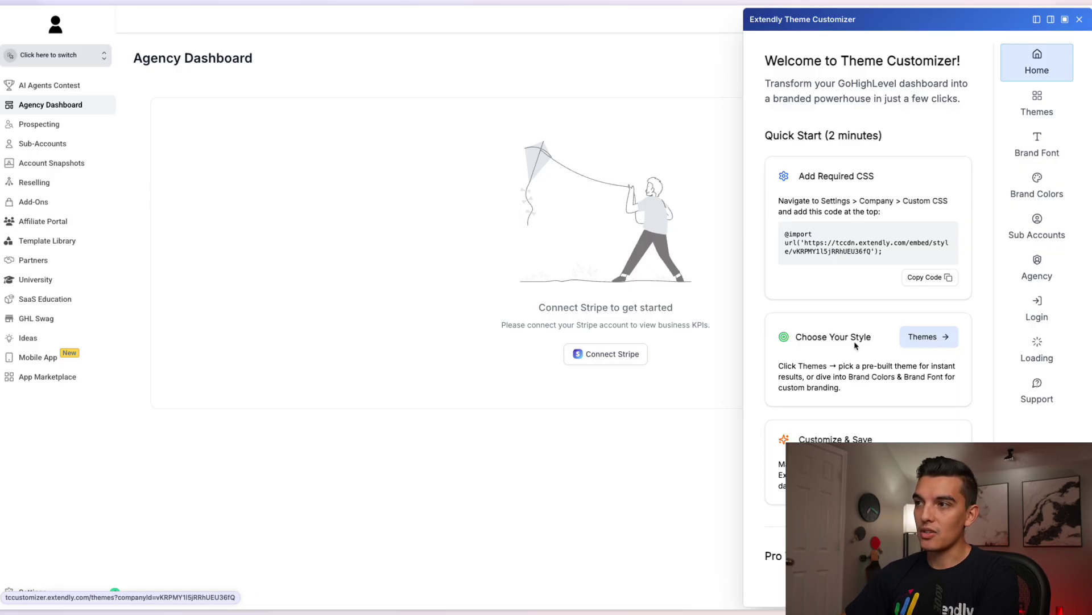
click(924, 338)
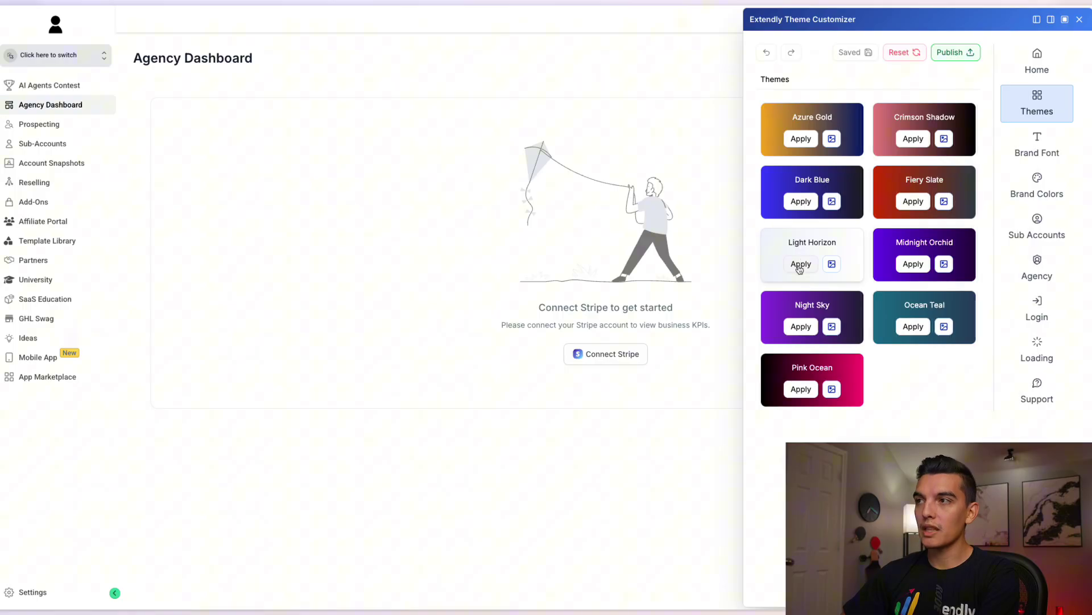
Step: Apply Light Horizon, switch into a sub-account, and view its Calendars, Contacts and Opportunities pages
click(801, 264)
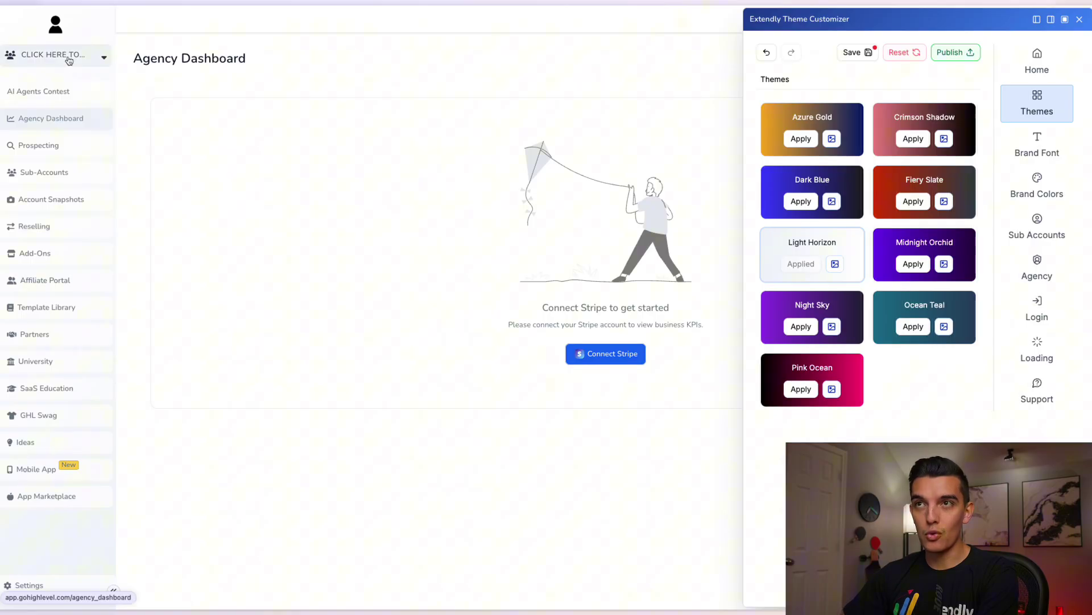
click(97, 54)
click(180, 110)
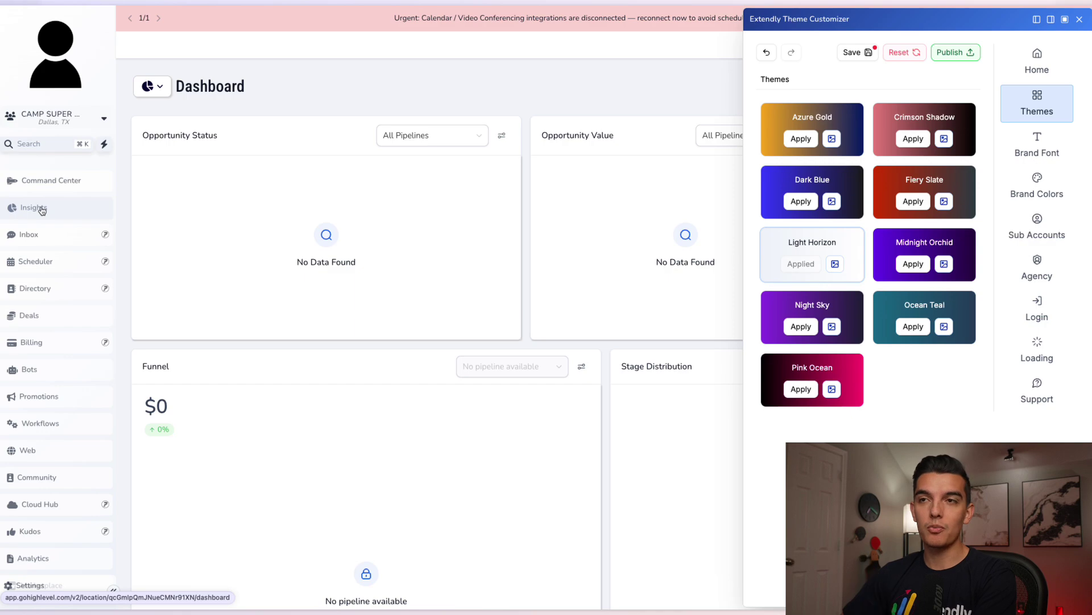
click(42, 264)
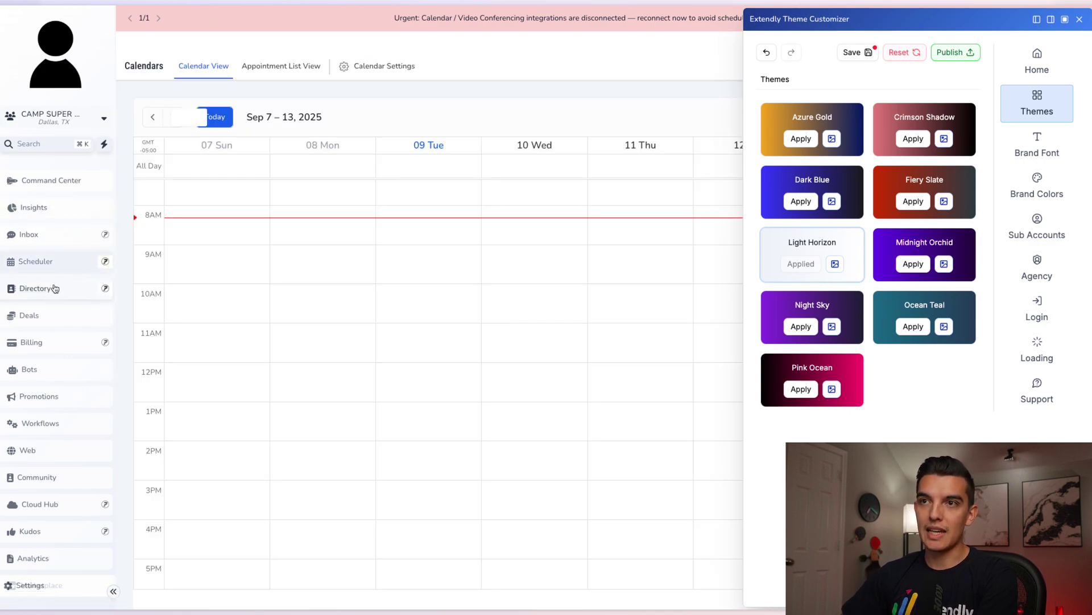
click(48, 289)
click(47, 322)
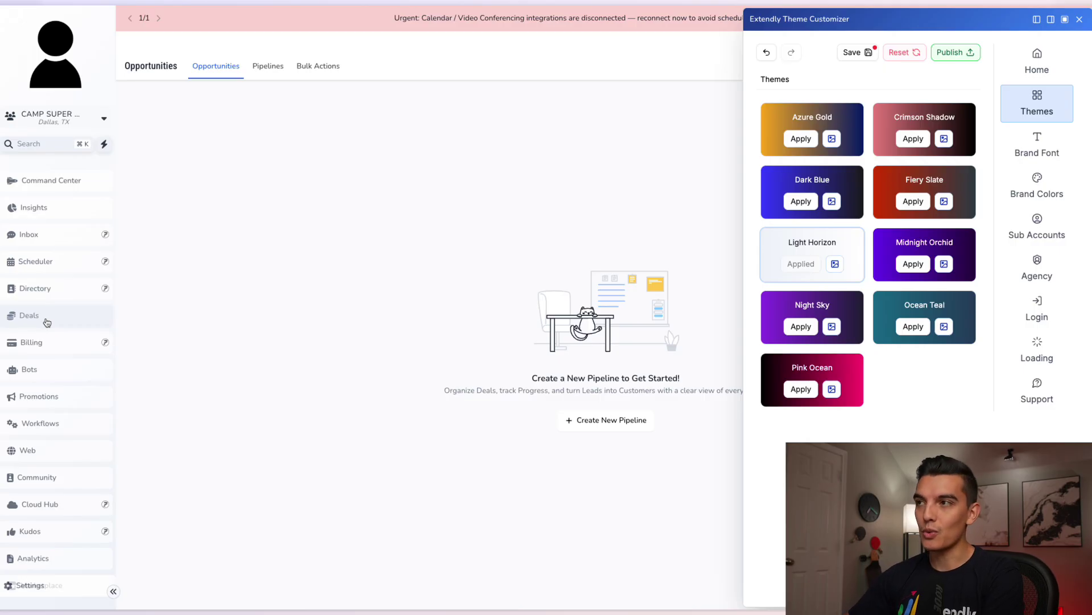
Step: Set the Brand Font headline font to Lato
click(1037, 145)
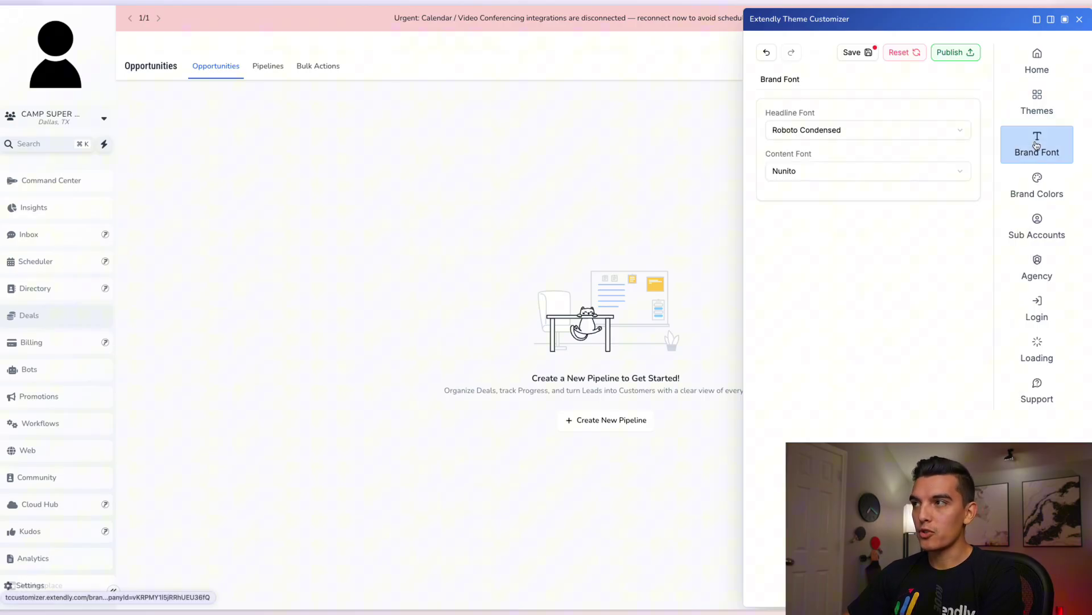
click(861, 135)
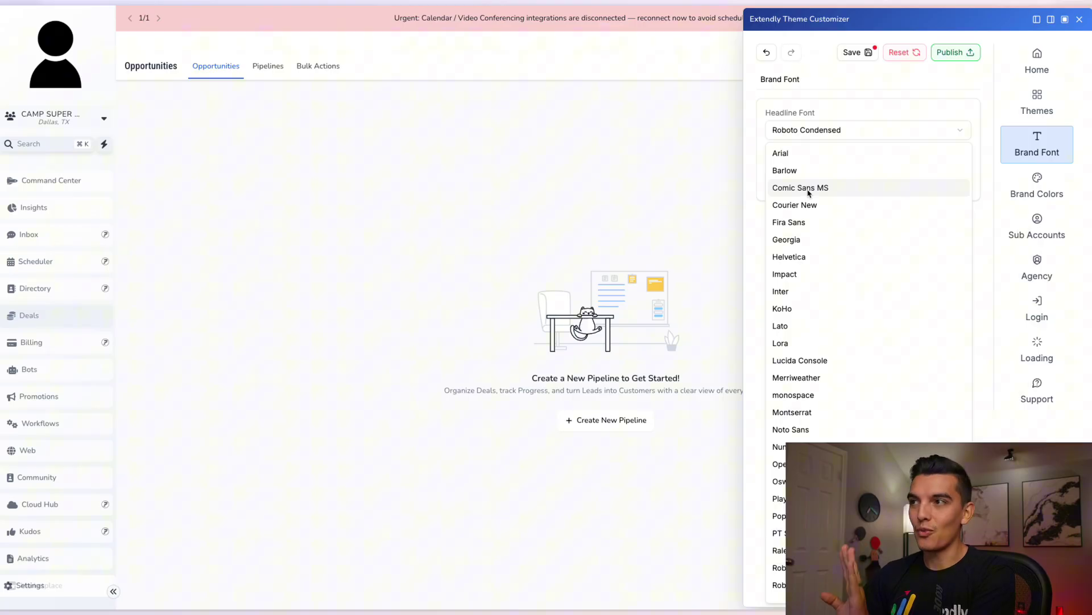
click(797, 327)
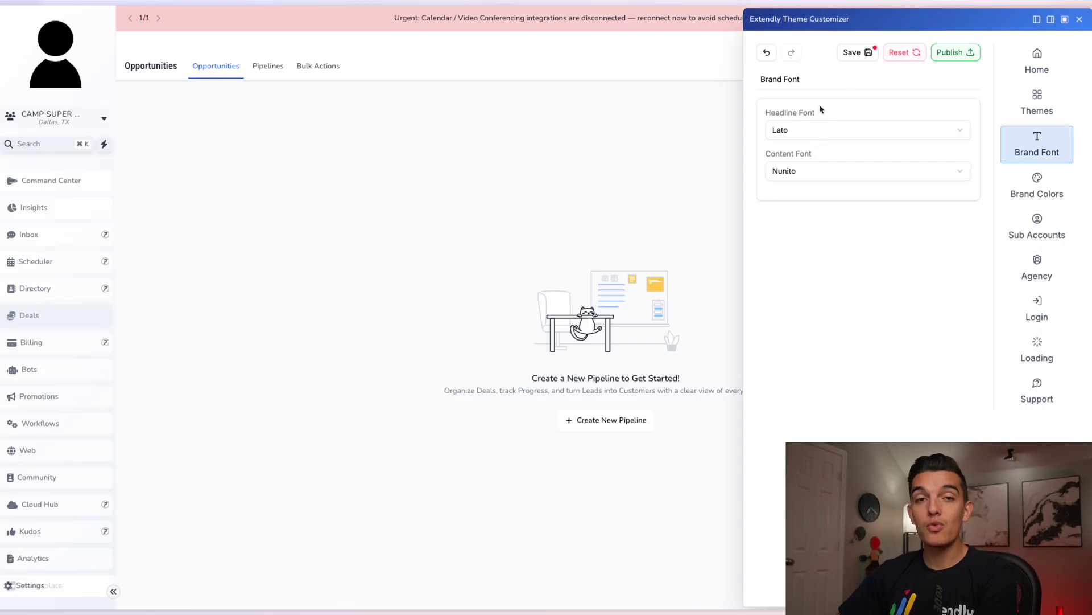
Step: Save and publish the theme configuration with the Lato headline font
click(856, 53)
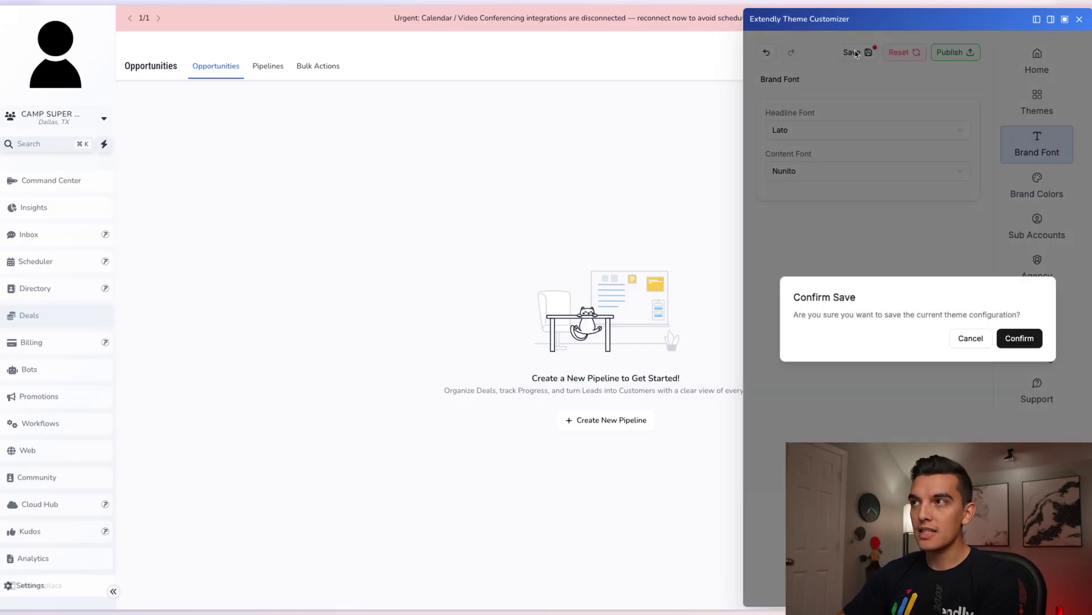
click(1020, 338)
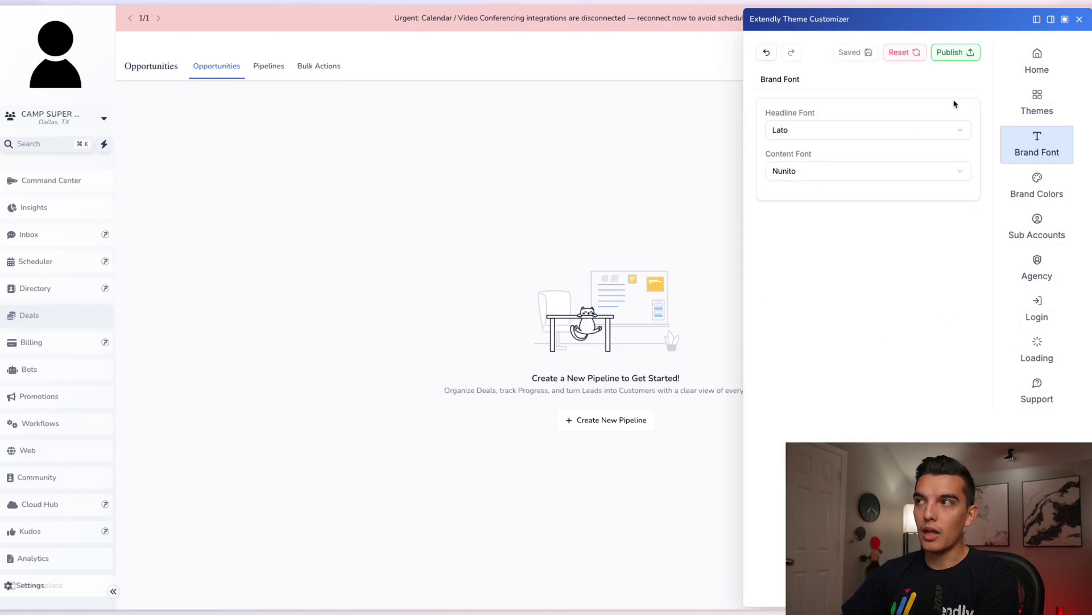
click(960, 55)
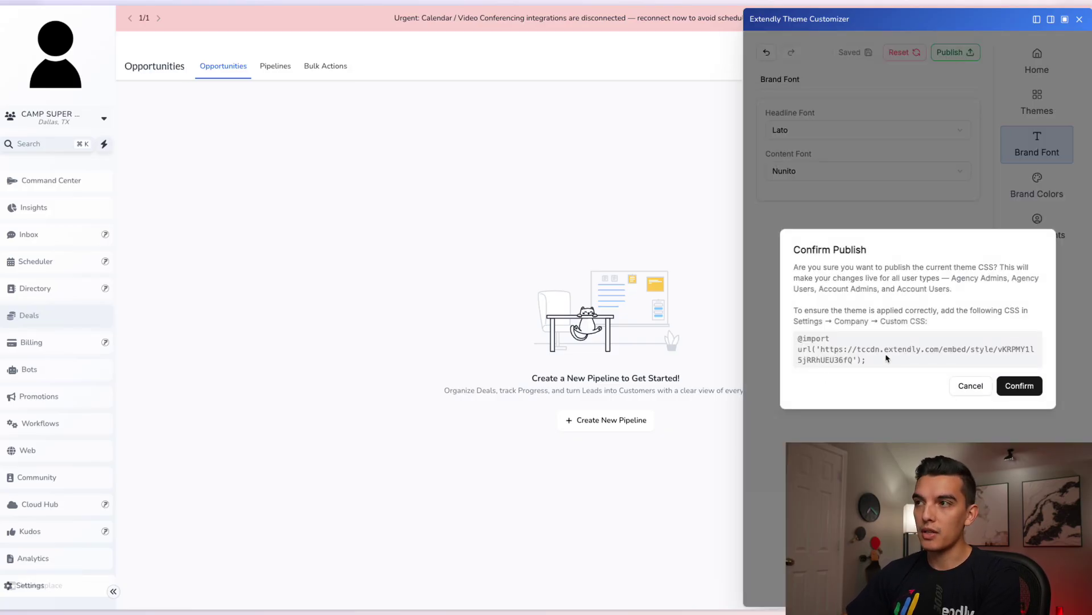
click(1019, 385)
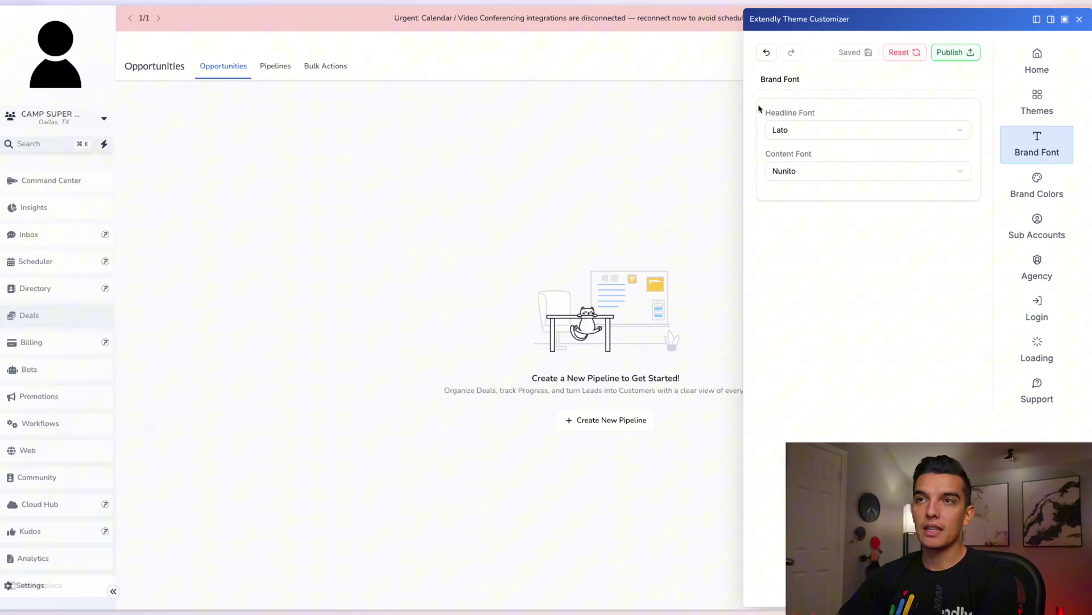
Step: Open the Primary Background colour settings on the Sites > Funnels page with the panel docked left
click(1034, 188)
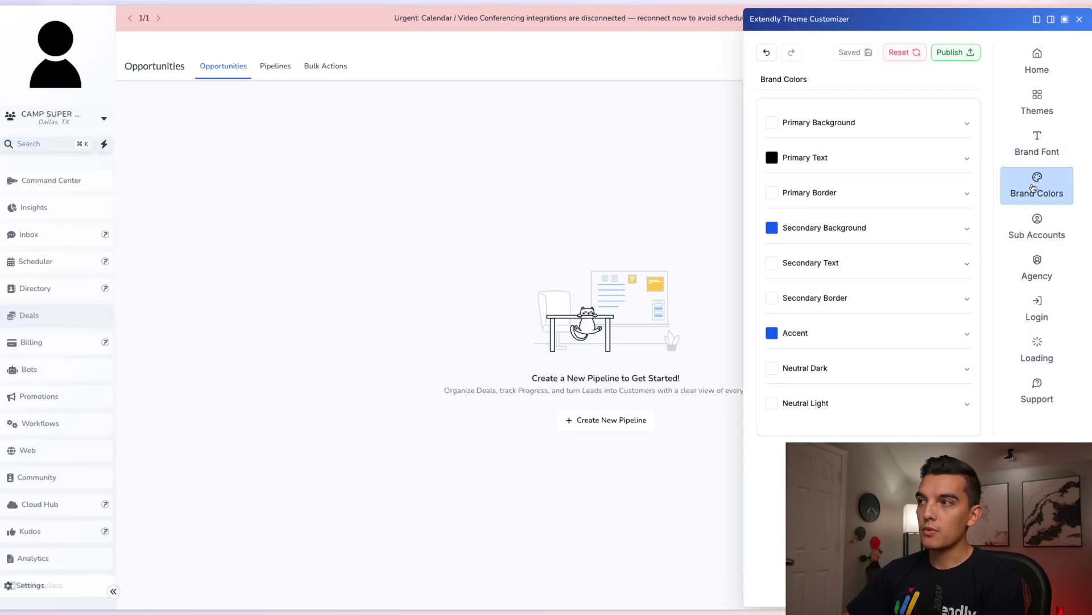
click(968, 126)
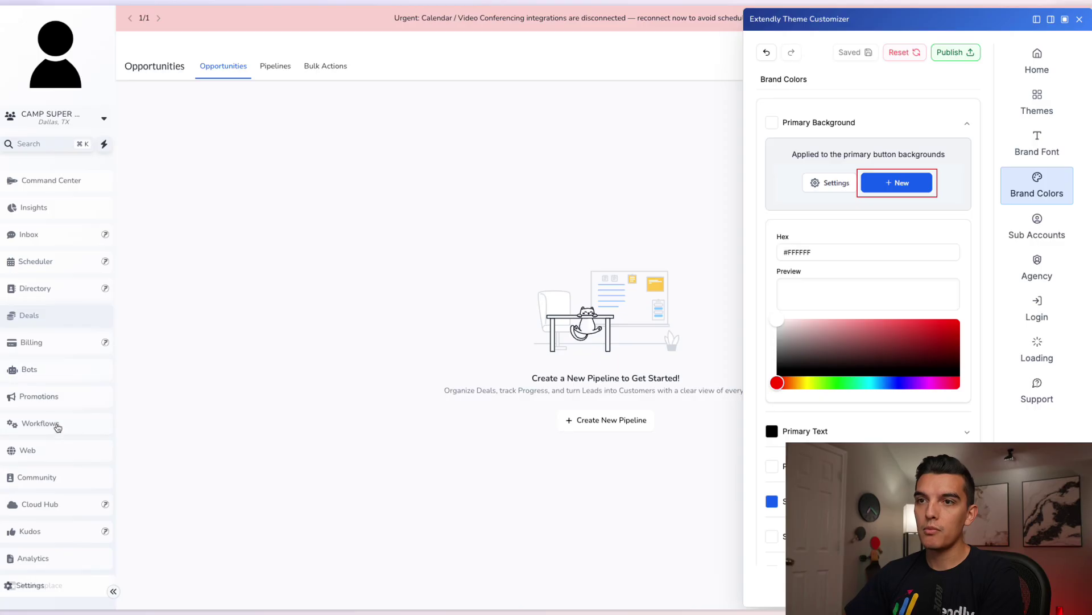
click(60, 452)
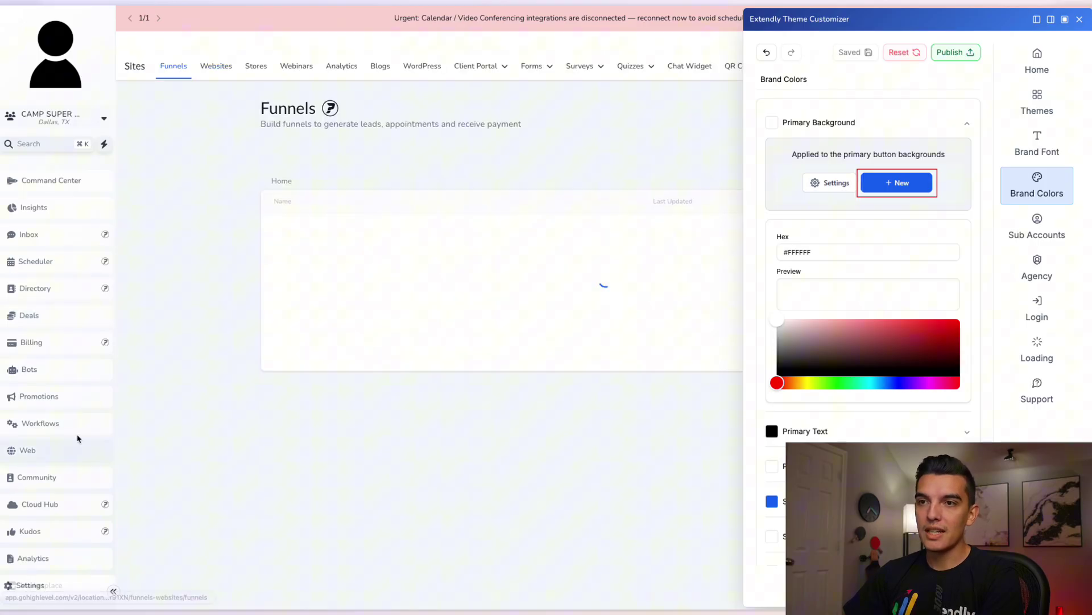
click(1036, 20)
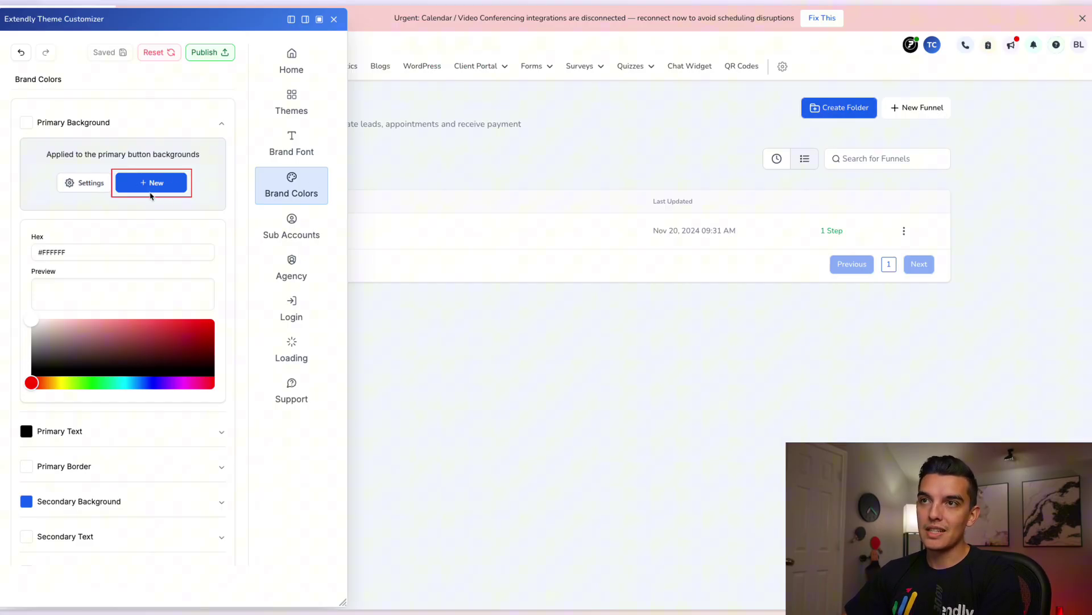
Step: Make the primary button background red, then save and publish the theme
drag(122, 330, 193, 331)
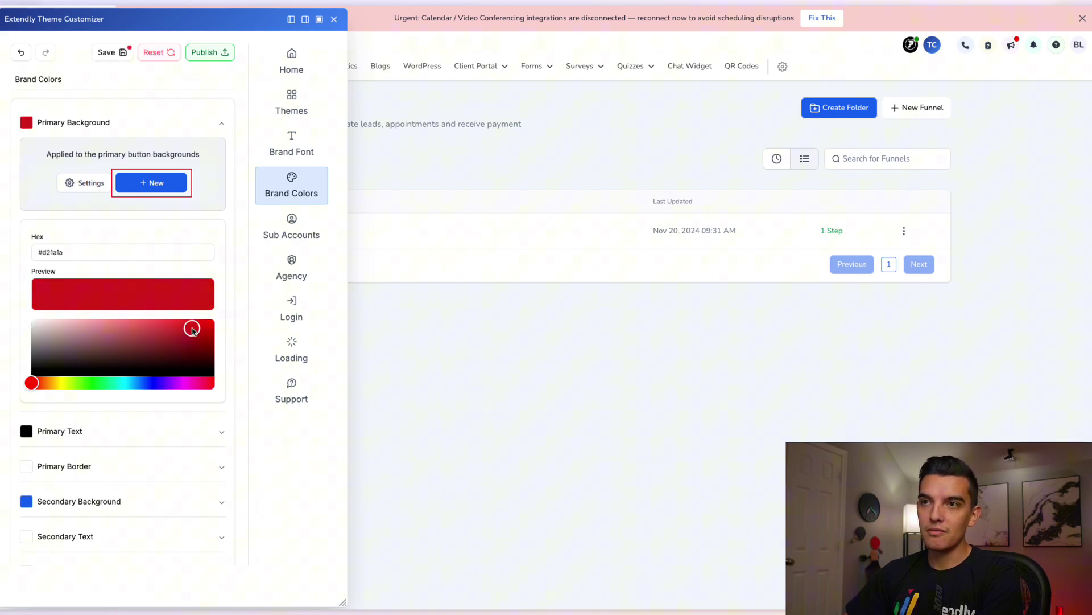
click(107, 51)
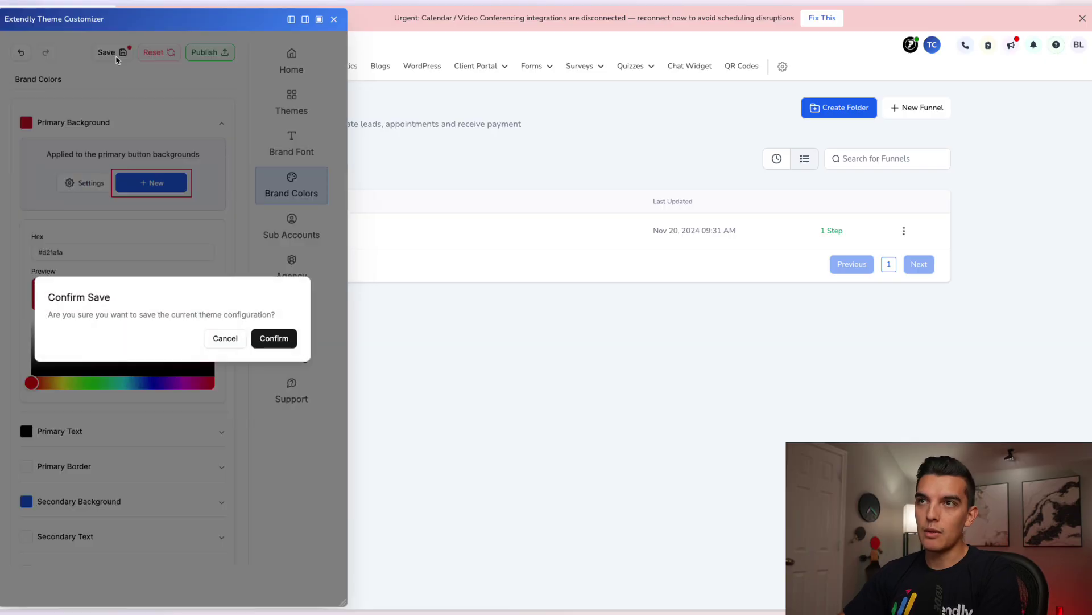
click(272, 347)
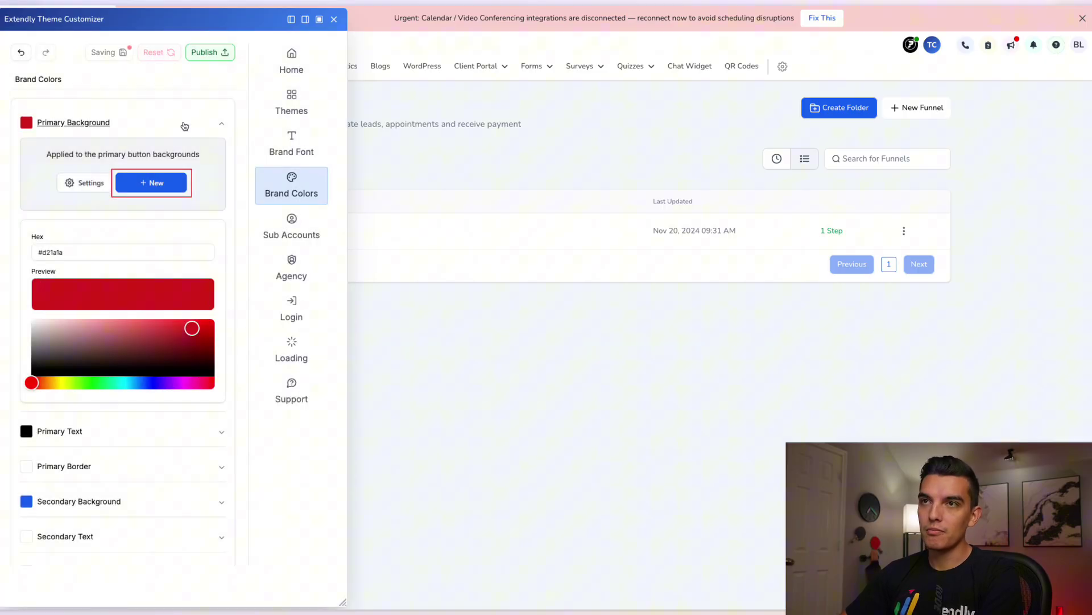
click(215, 54)
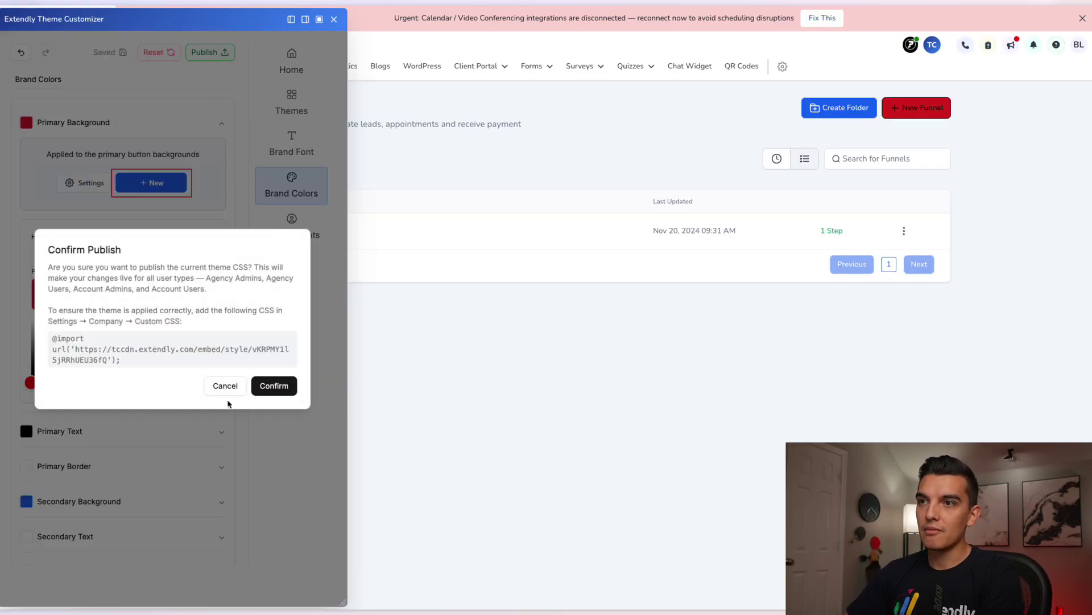
click(274, 385)
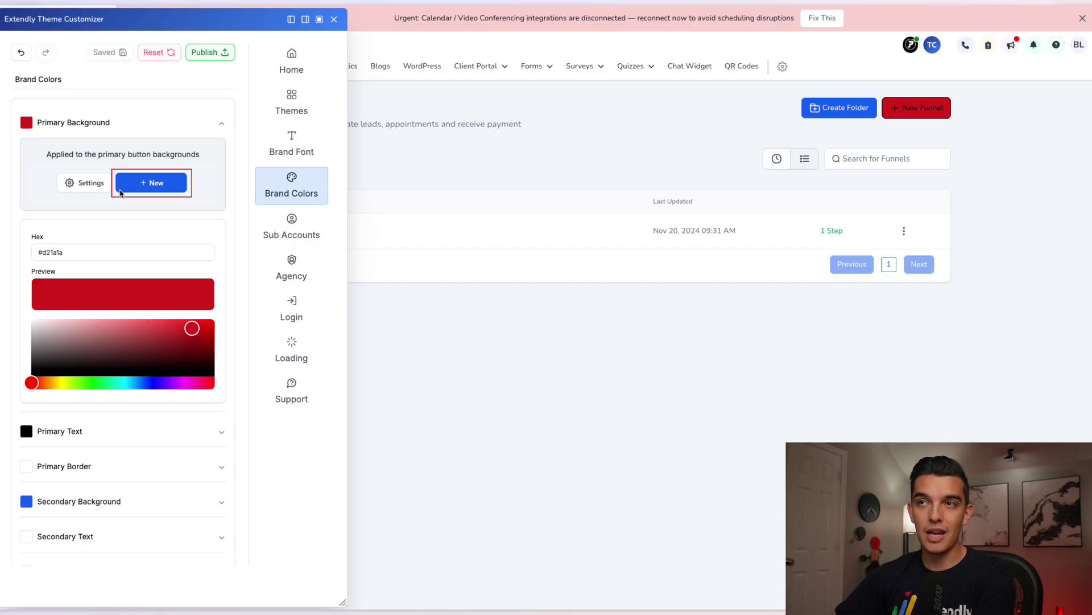
Step: Set the primary background back to white #ffffff, save, and publish again
drag(58, 330, 19, 317)
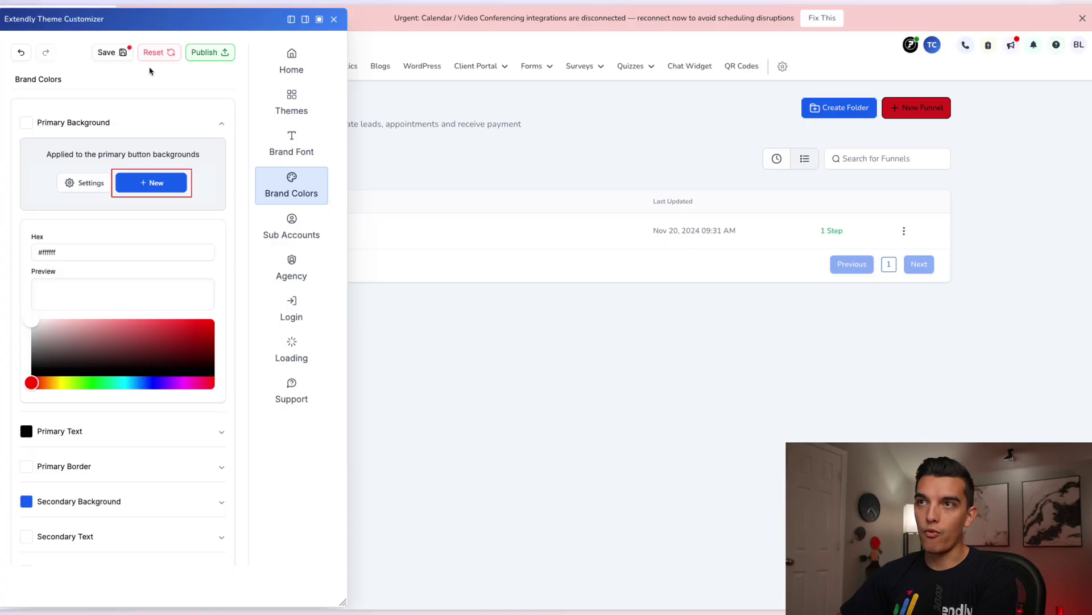
click(116, 53)
click(284, 337)
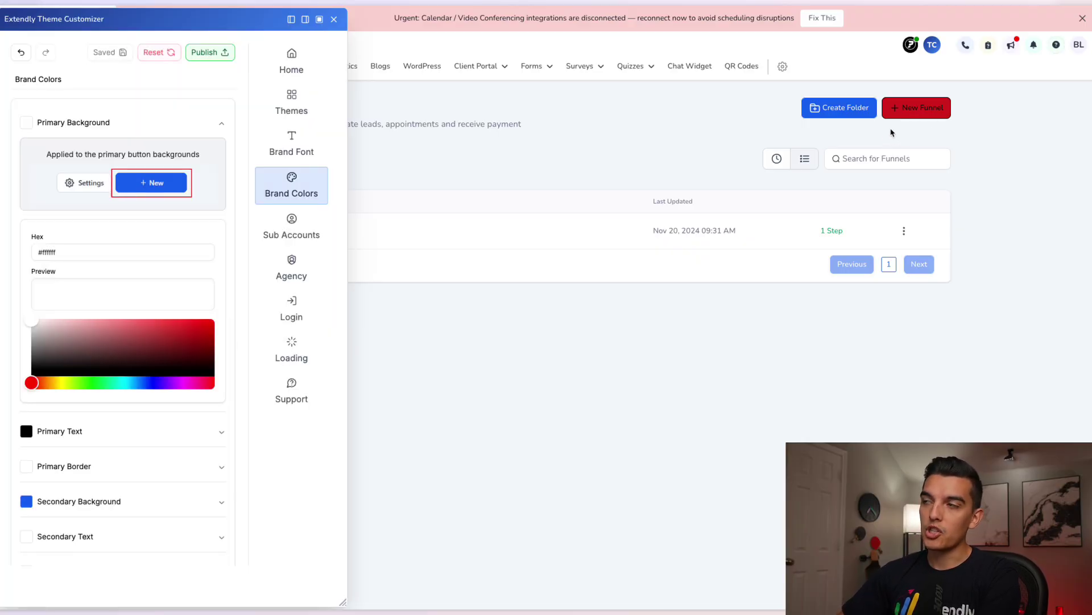
click(215, 57)
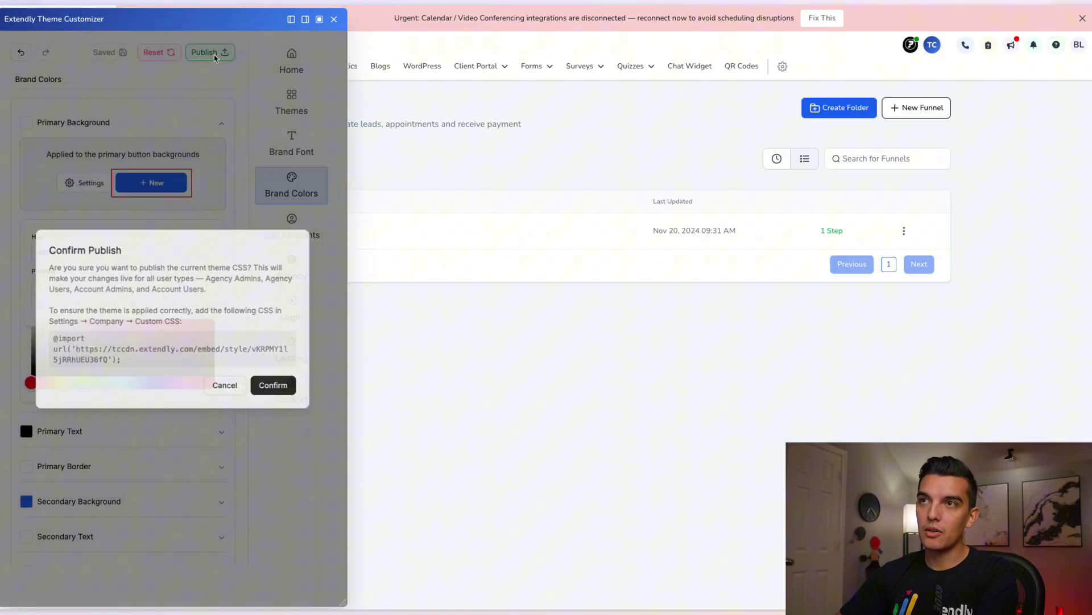
Step: Finish publishing, then shift the Accent colour to light blue #16aef0
click(274, 385)
scroll(155, 437, down, 3)
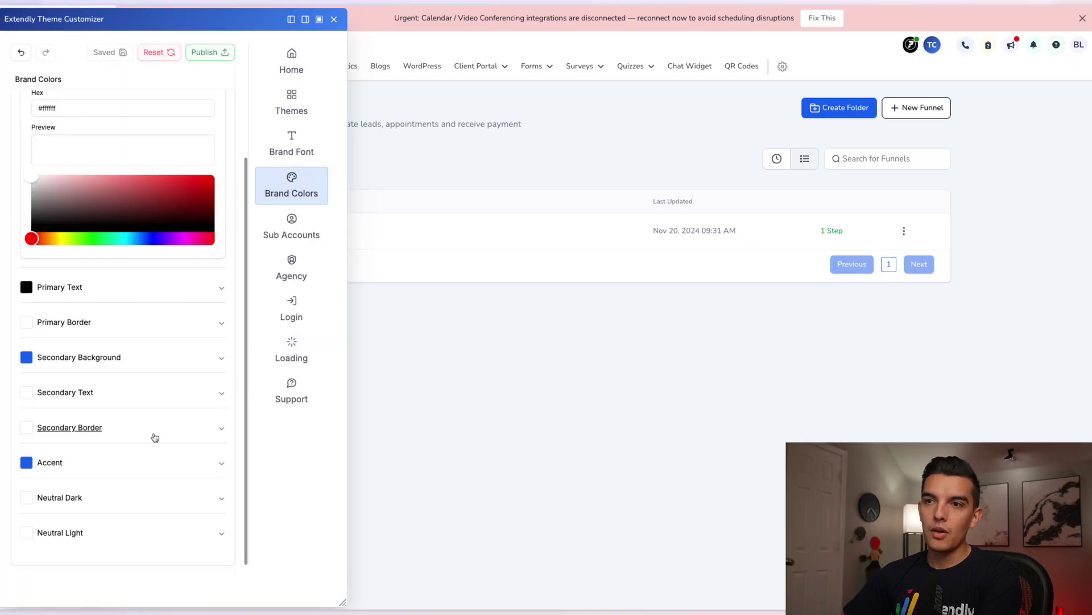
click(210, 459)
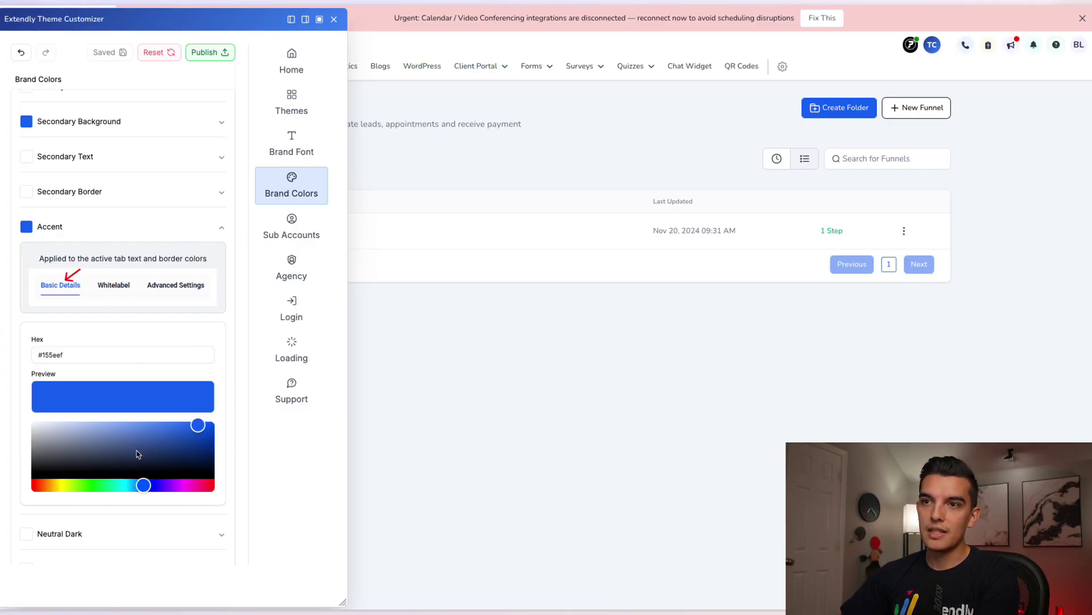
drag(142, 489, 133, 491)
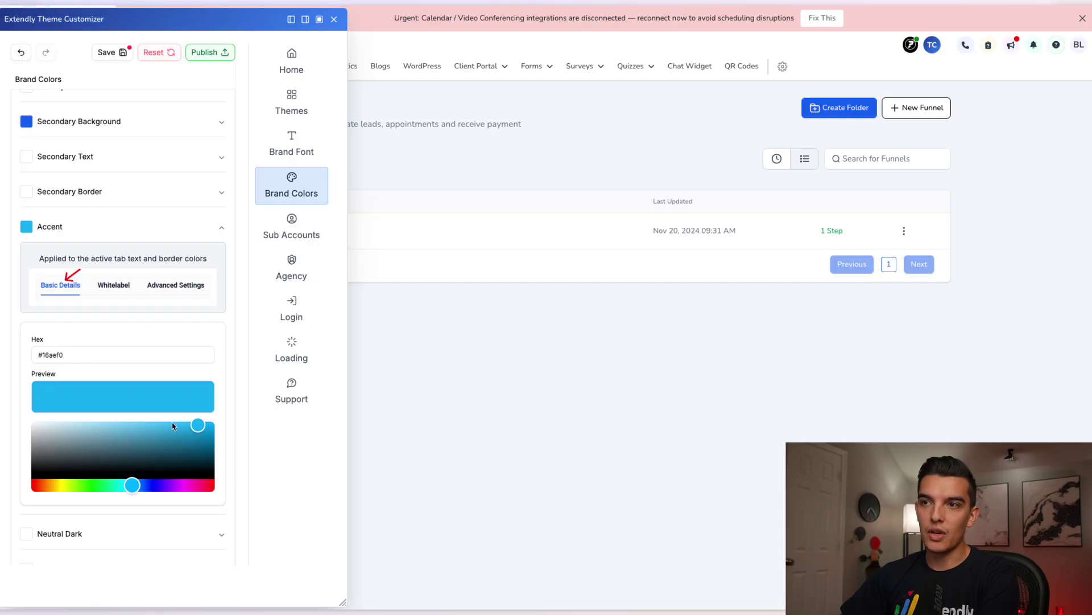
Step: Save and publish the new accent colour, then inspect Neutral Dark at #008080
click(108, 51)
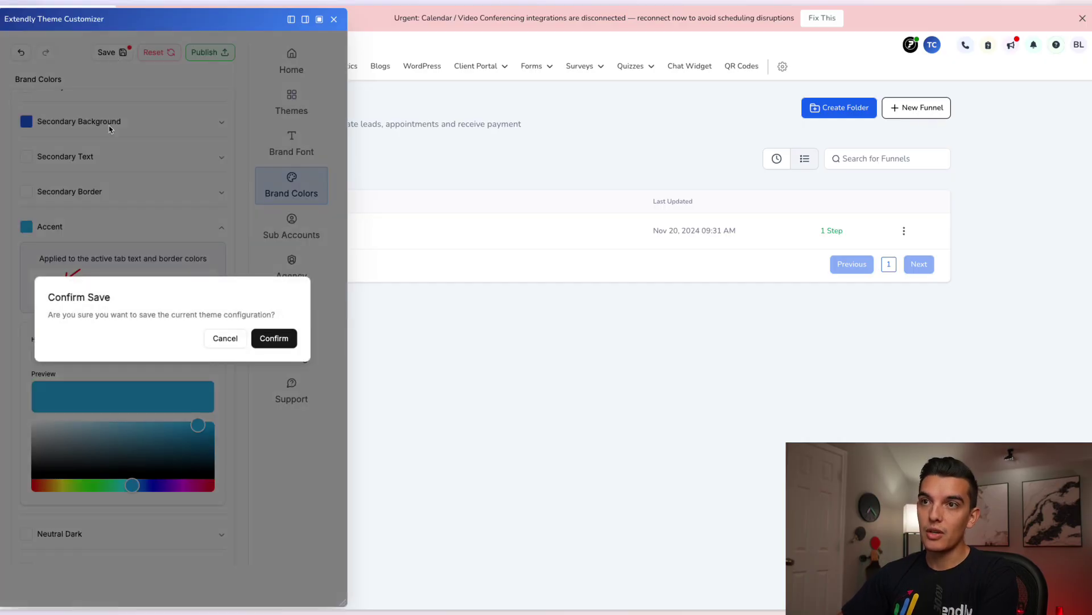
click(275, 344)
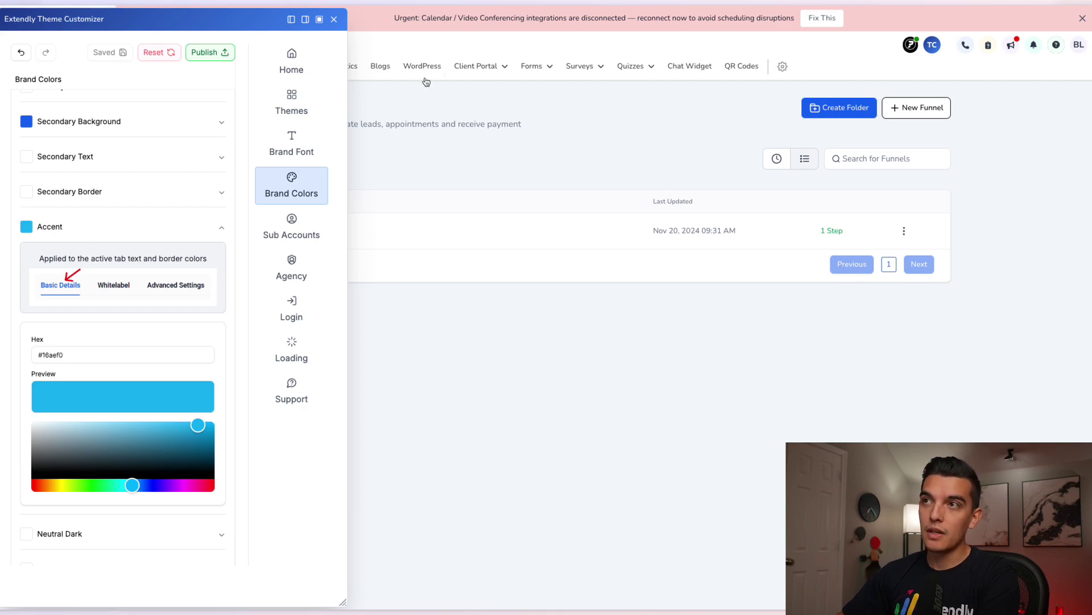
mouse_move(646, 70)
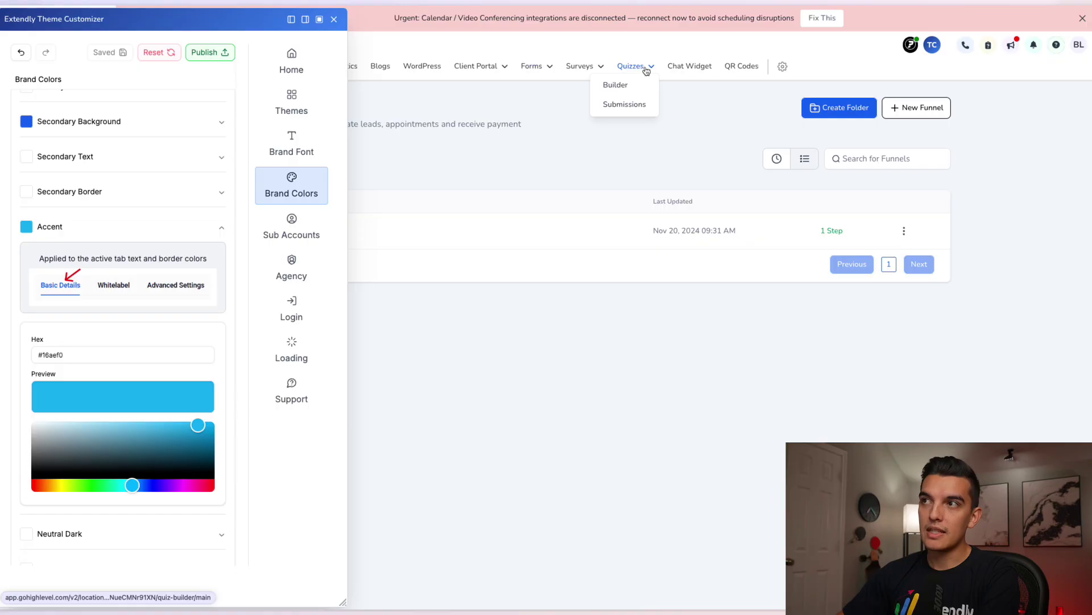
click(210, 52)
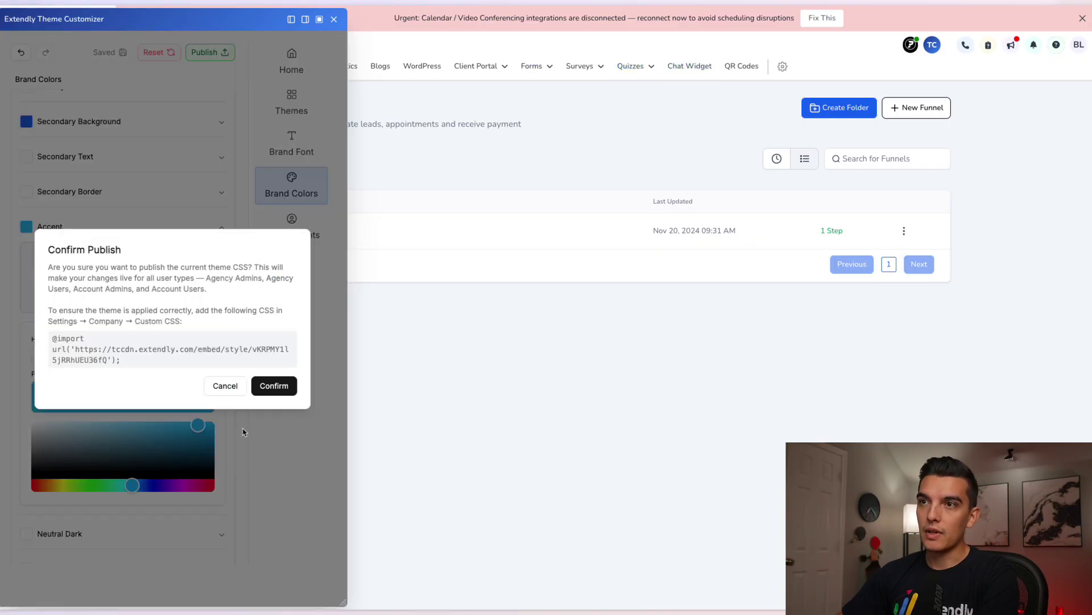
click(275, 383)
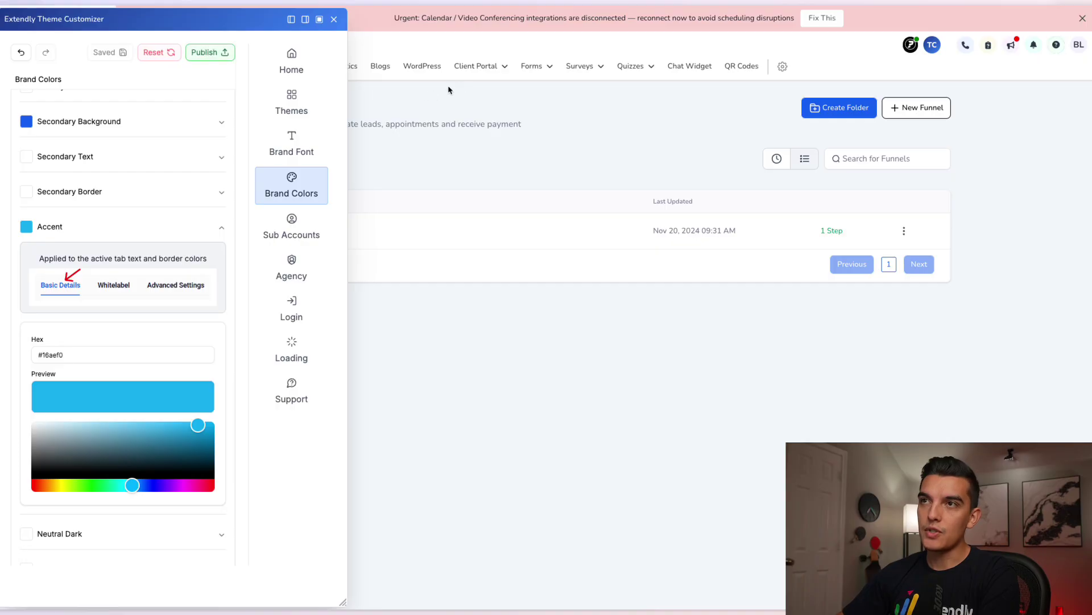
click(222, 228)
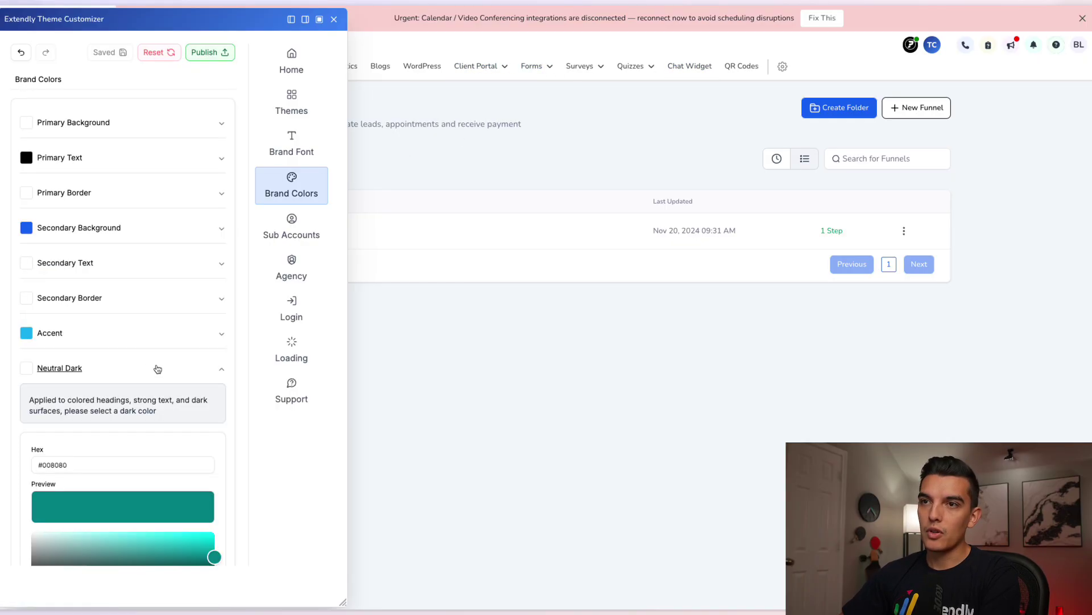
scroll(142, 364, down, 2)
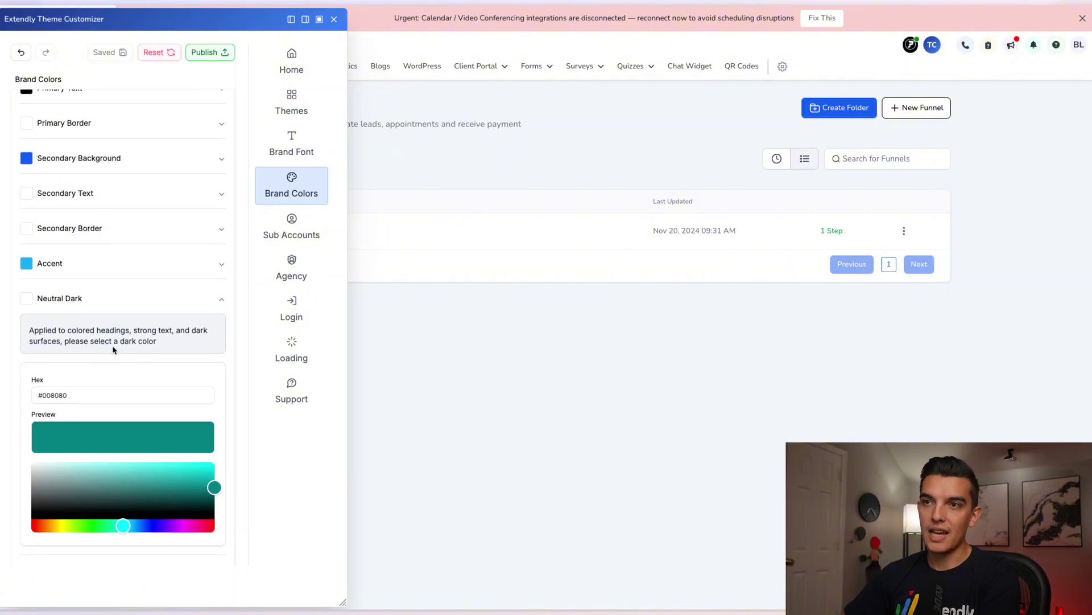
Step: Open the sub-account Sidebar Container background settings and dock the customizer to the right
click(168, 300)
click(291, 225)
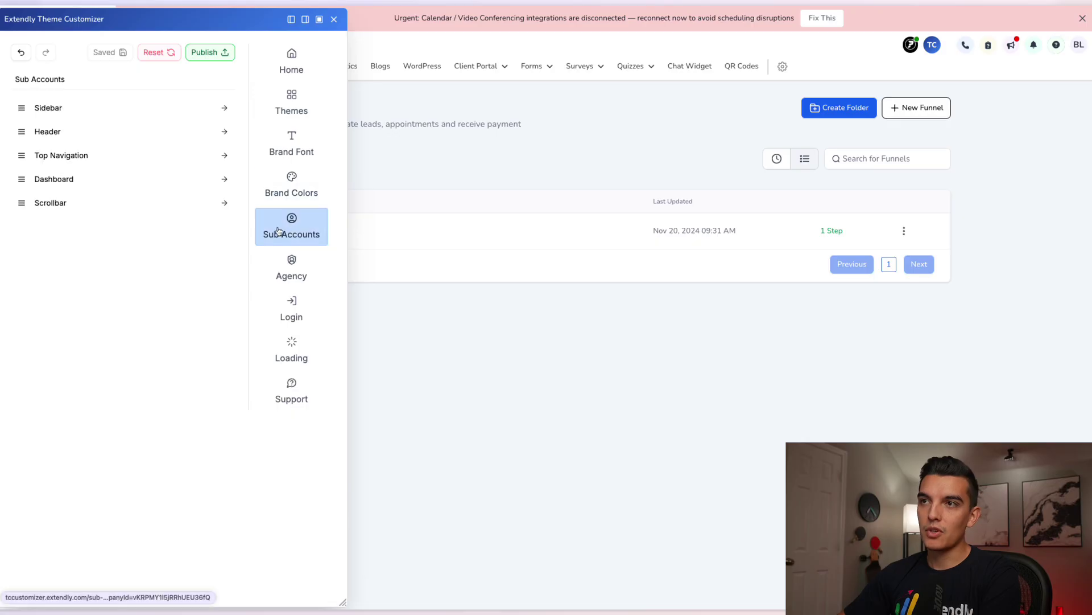
click(88, 109)
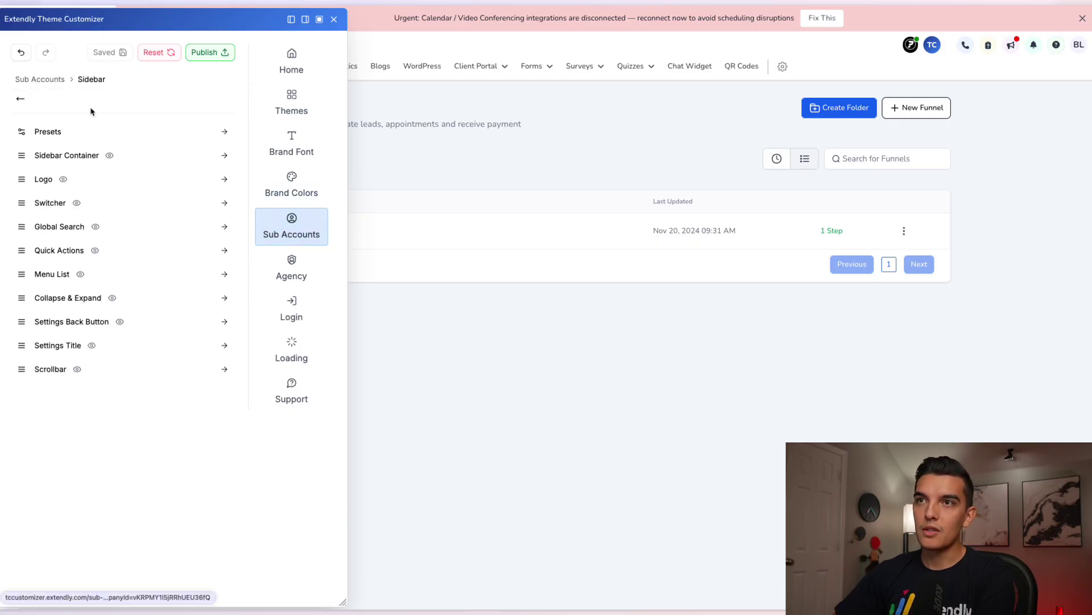
click(74, 137)
click(20, 98)
click(68, 155)
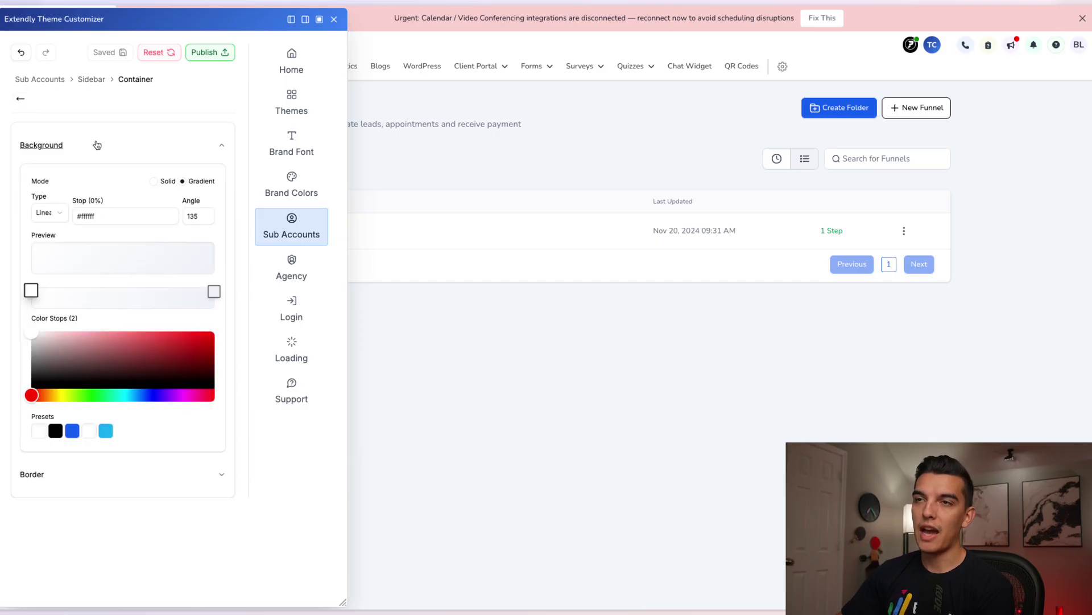
click(305, 20)
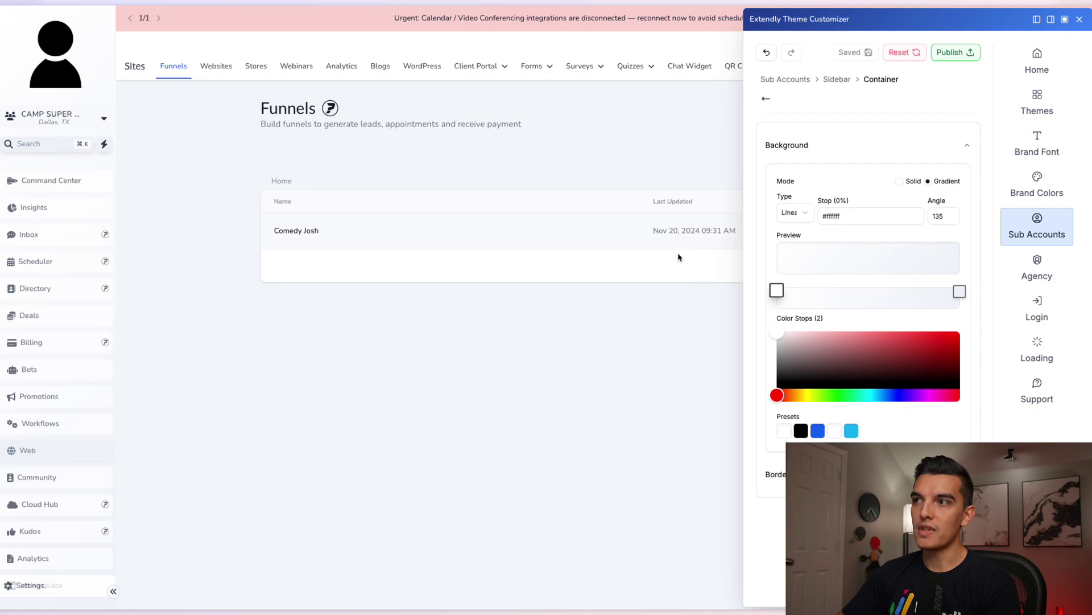
Step: Switch the sidebar background to solid #eff0ff and confirm saving the theme
click(900, 182)
drag(822, 274, 783, 285)
click(895, 342)
drag(896, 342, 897, 342)
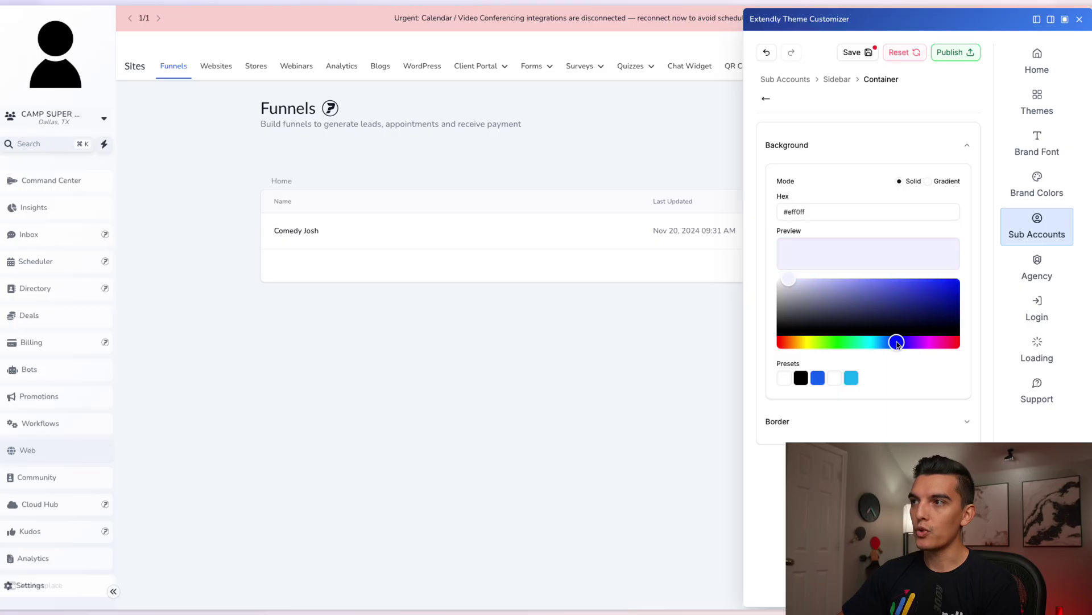
click(852, 52)
click(1019, 337)
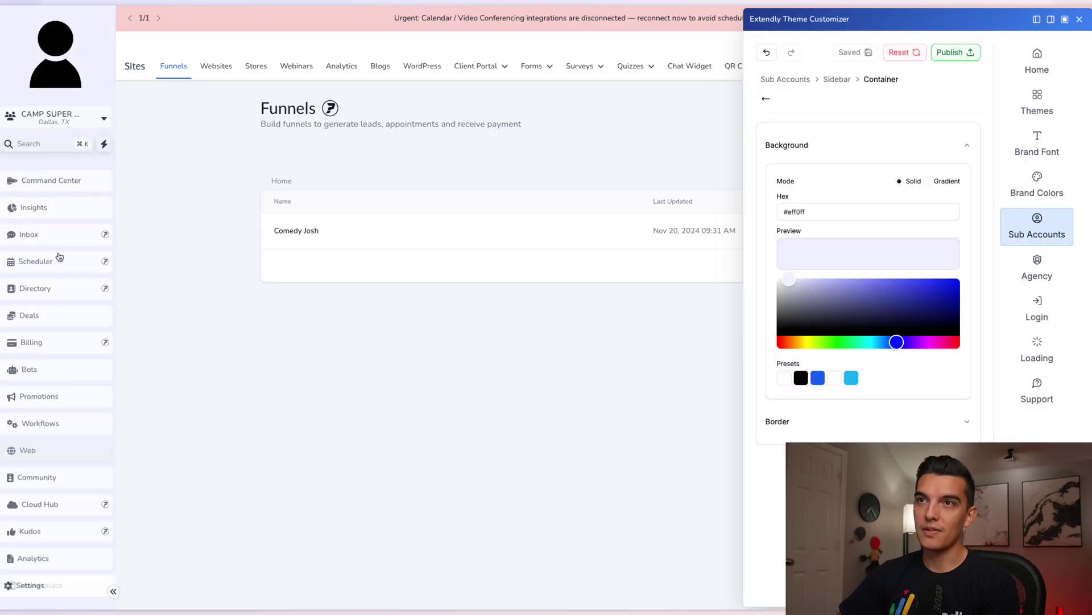
Step: Give the sidebar logo the thick 4px border preset and save it
click(765, 98)
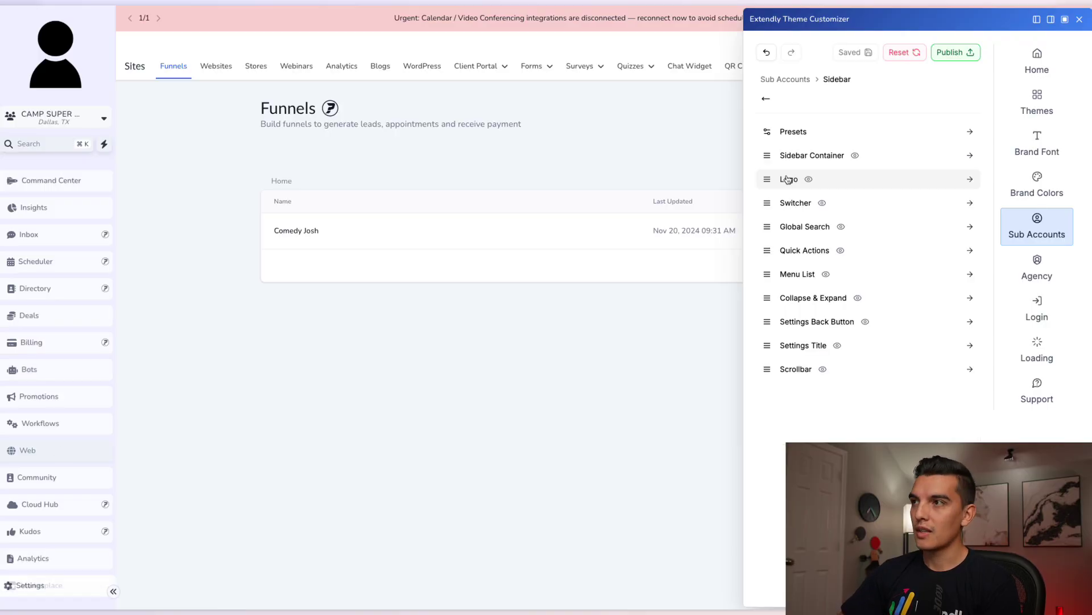
click(787, 180)
click(817, 196)
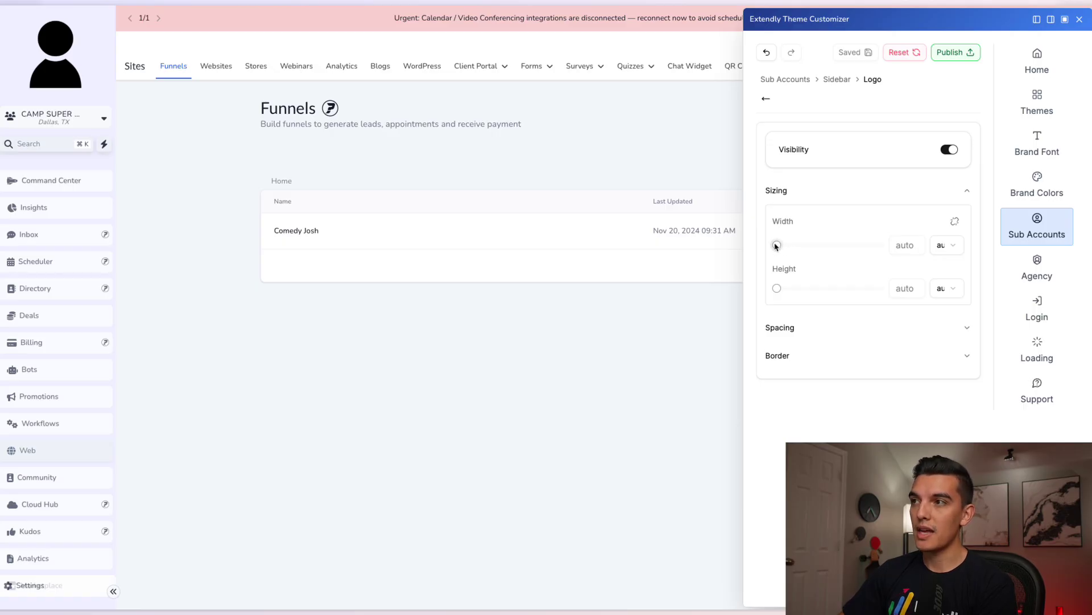
click(888, 190)
click(856, 219)
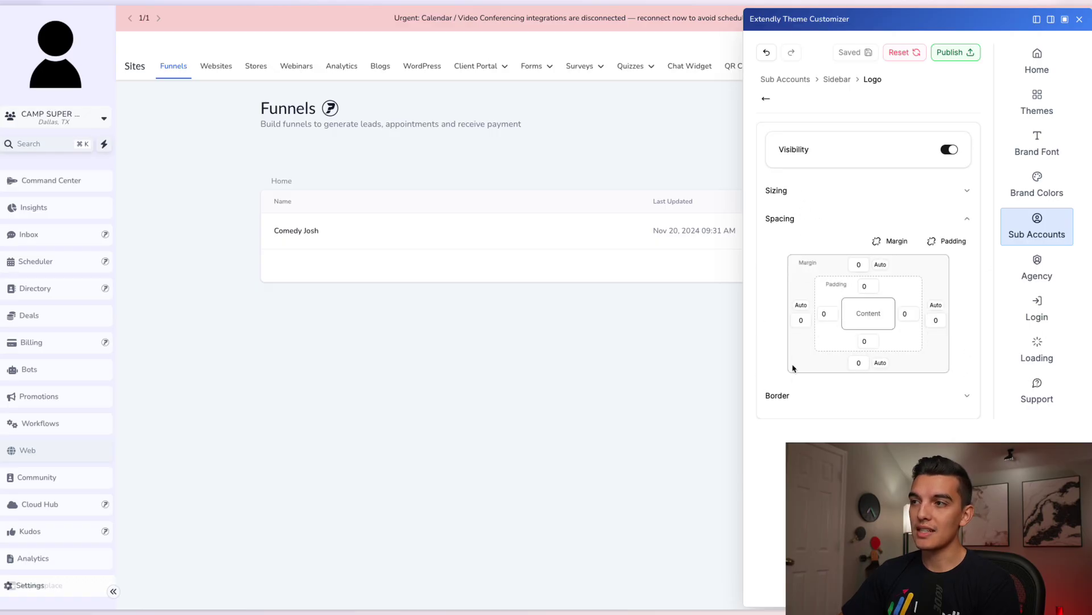
click(799, 396)
click(907, 307)
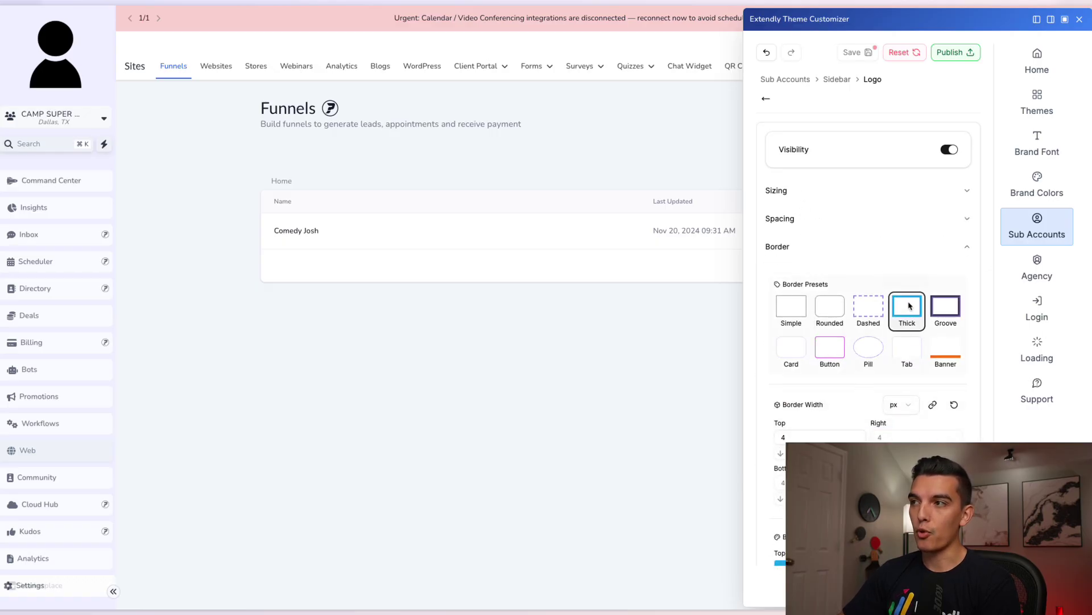
click(852, 52)
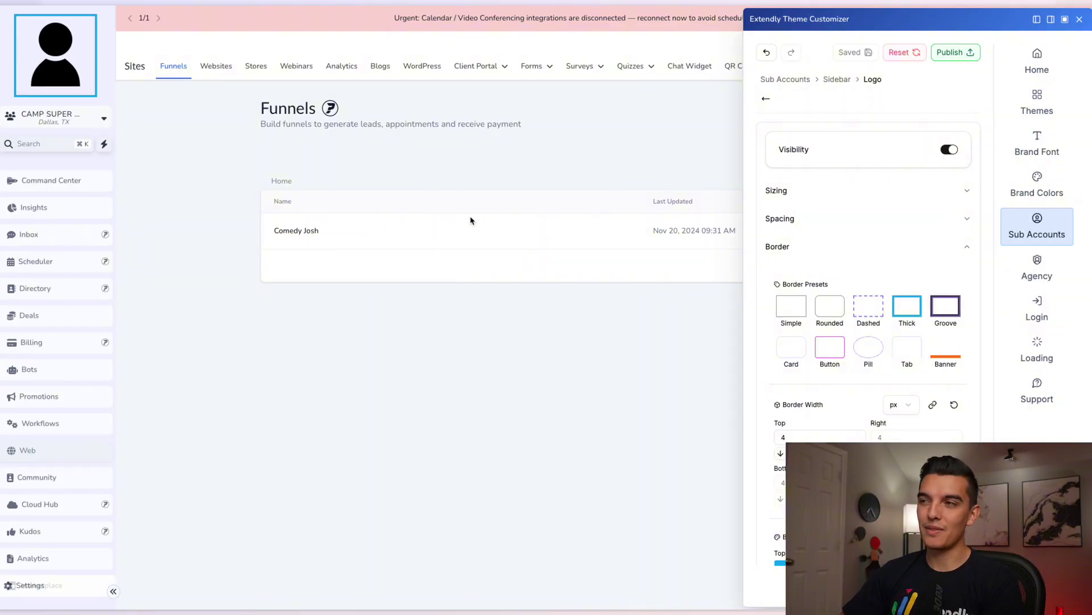
Step: Turn off the sidebar logo's visibility and confirm saving the theme
click(950, 151)
click(856, 52)
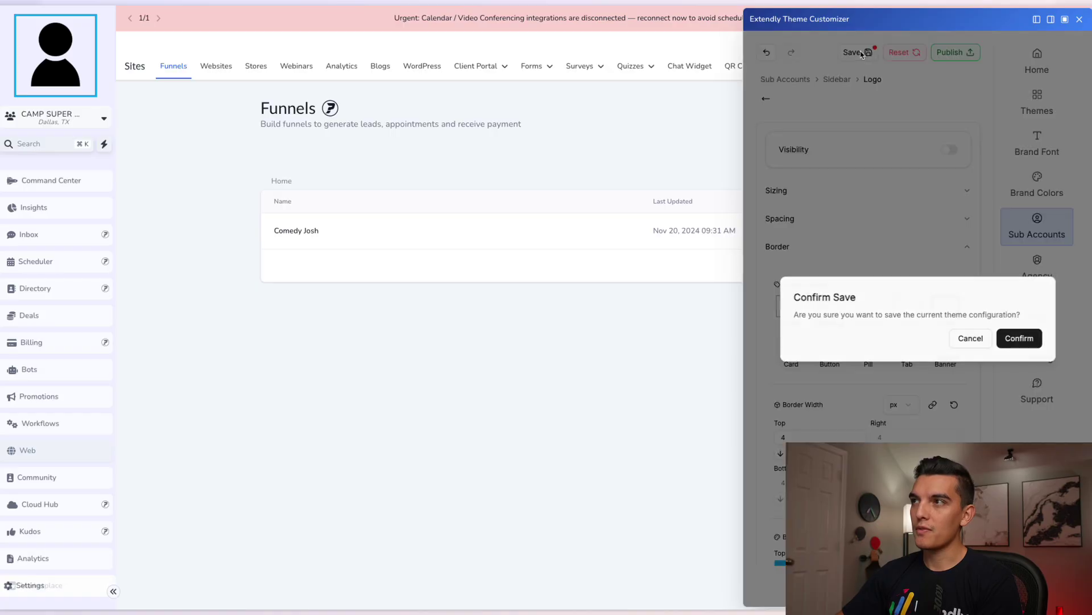
click(1019, 338)
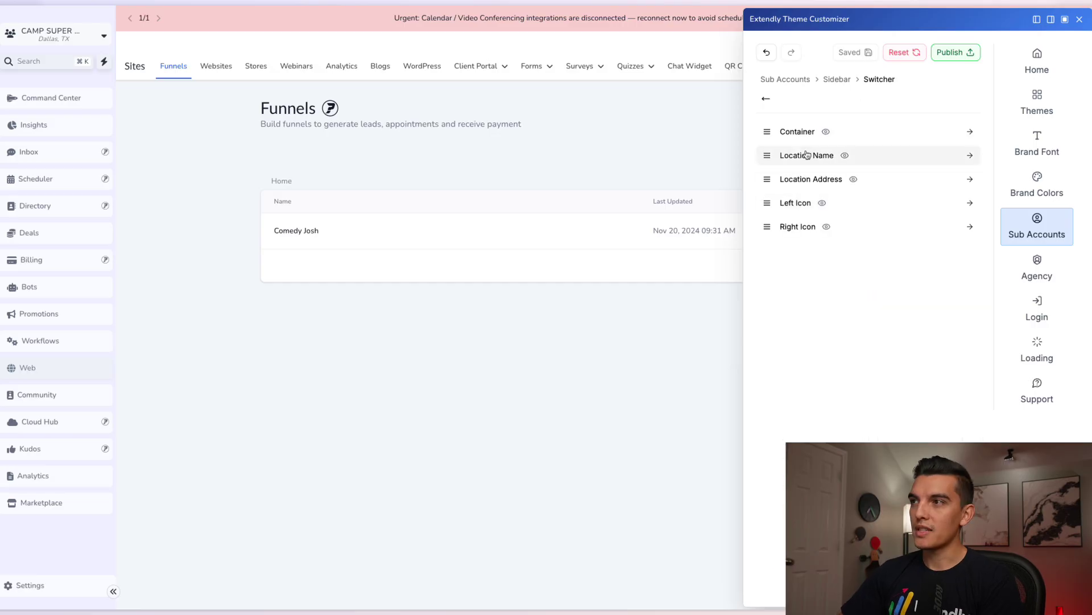
Step: Browse the switcher's Location Name spacing and the sidebar Scrollbar options, then return to Sub Accounts
click(804, 133)
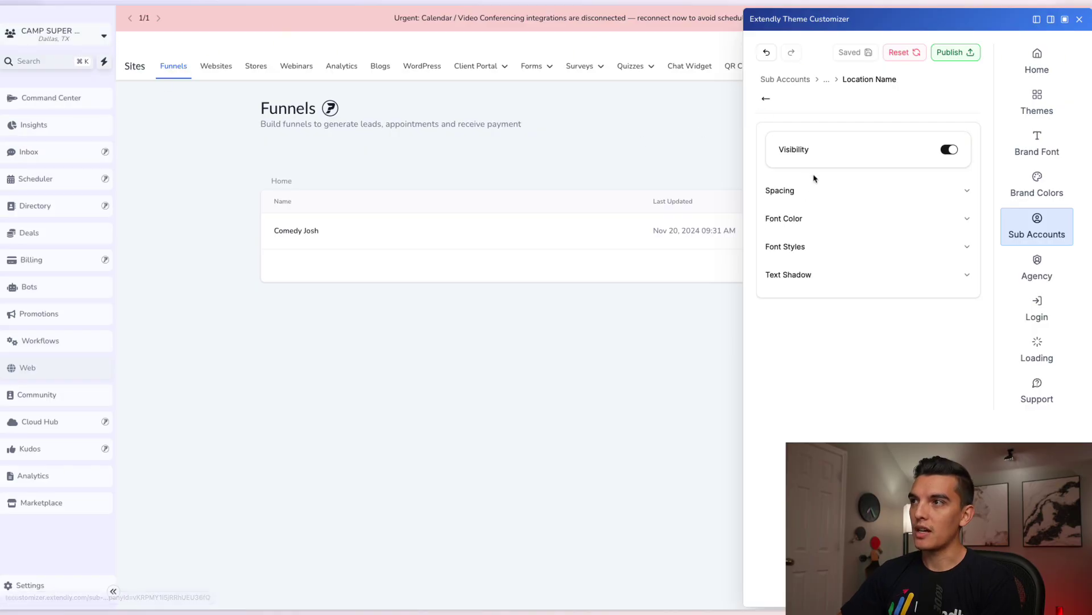
click(837, 198)
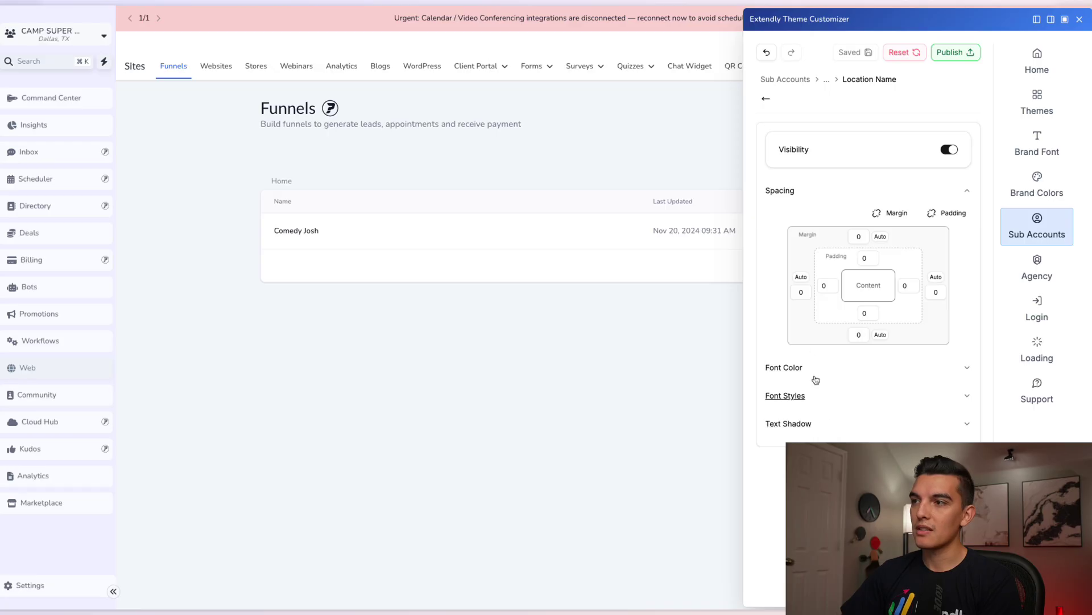
click(766, 98)
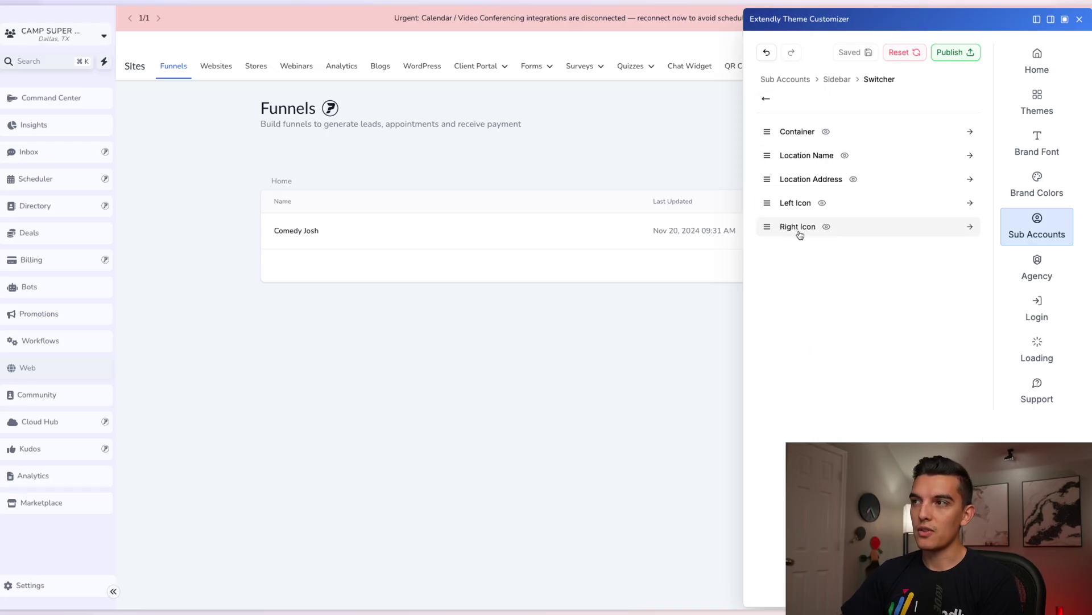
click(765, 99)
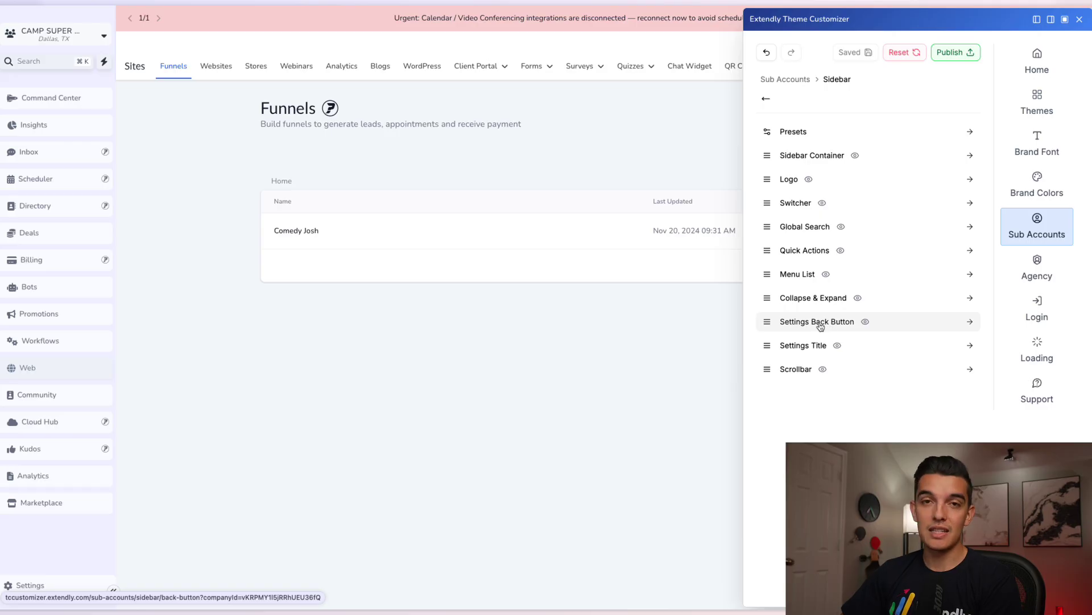
click(801, 372)
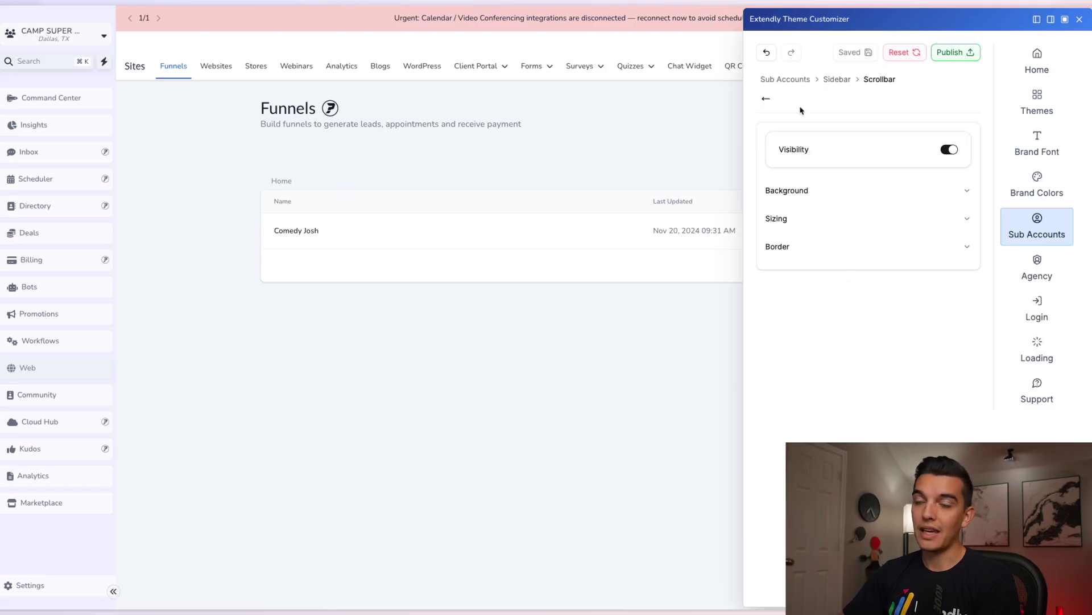
click(765, 98)
click(761, 99)
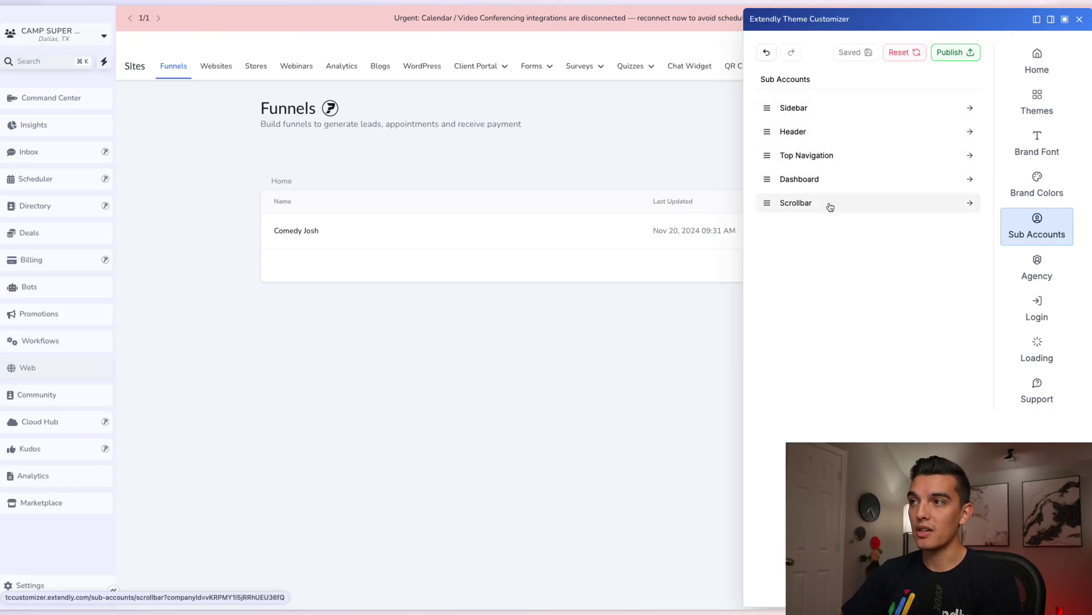
Step: Peek at the Agency sidebar settings, then bring up the Login styling options
click(1024, 267)
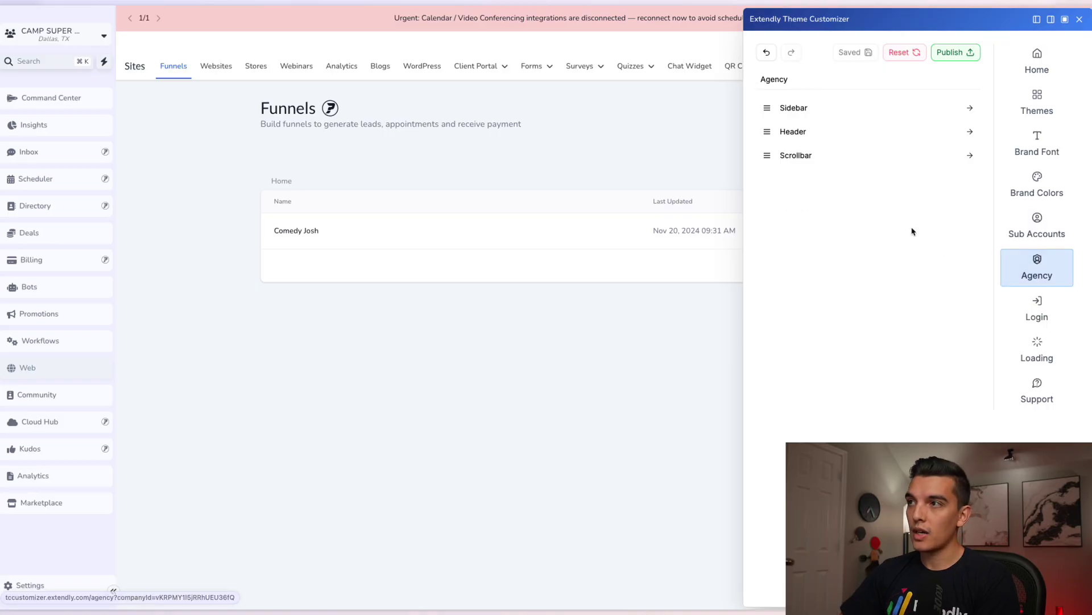
click(806, 113)
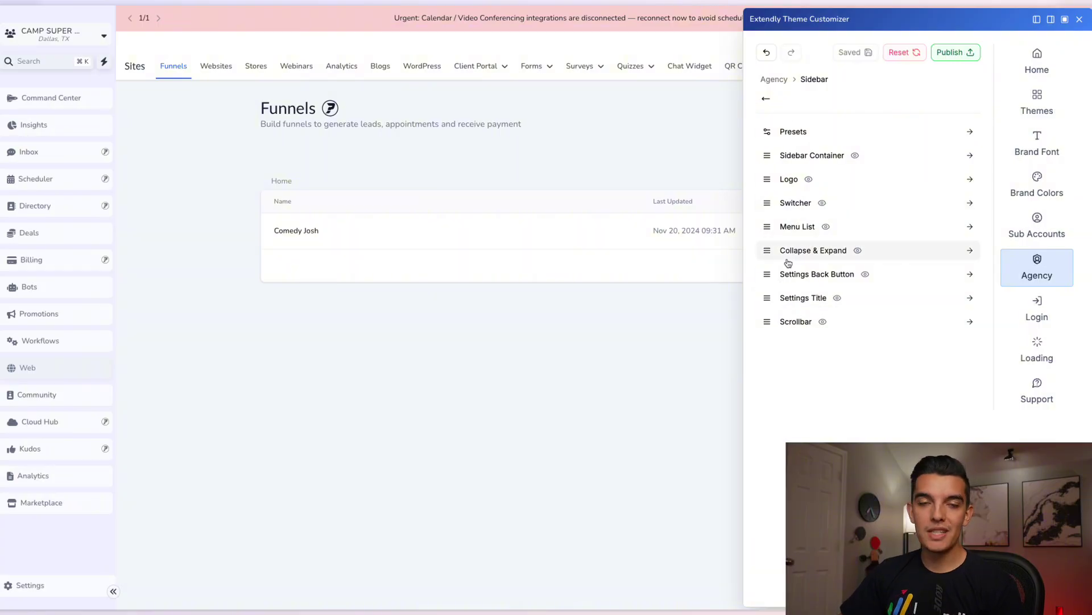
click(762, 98)
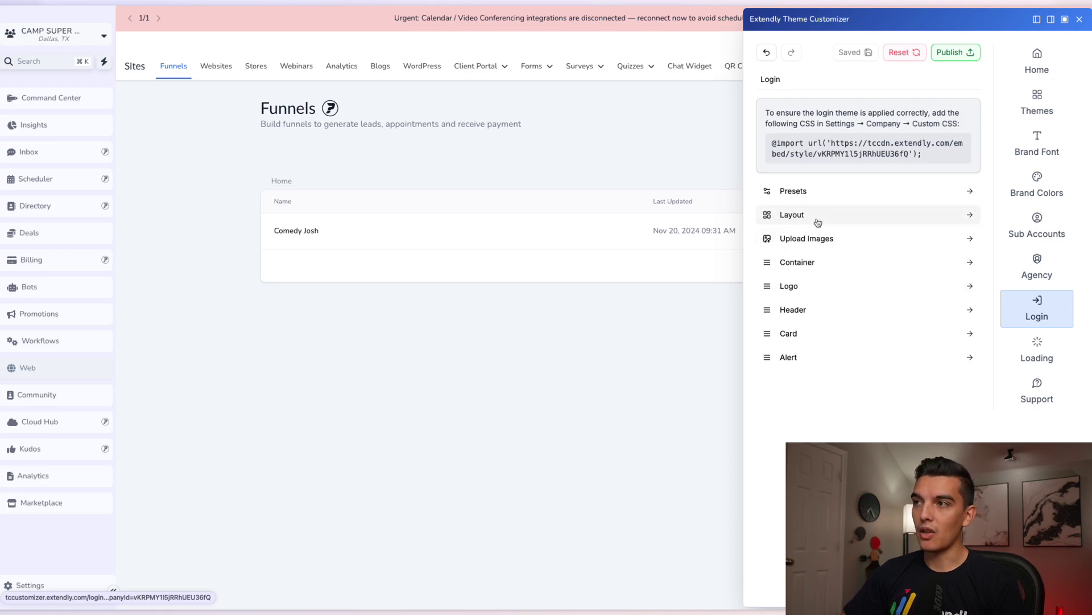
Step: Preview the Light Horizon and teal-sky login presets, then glance at the Login Card options
click(834, 193)
mouse_move(832, 290)
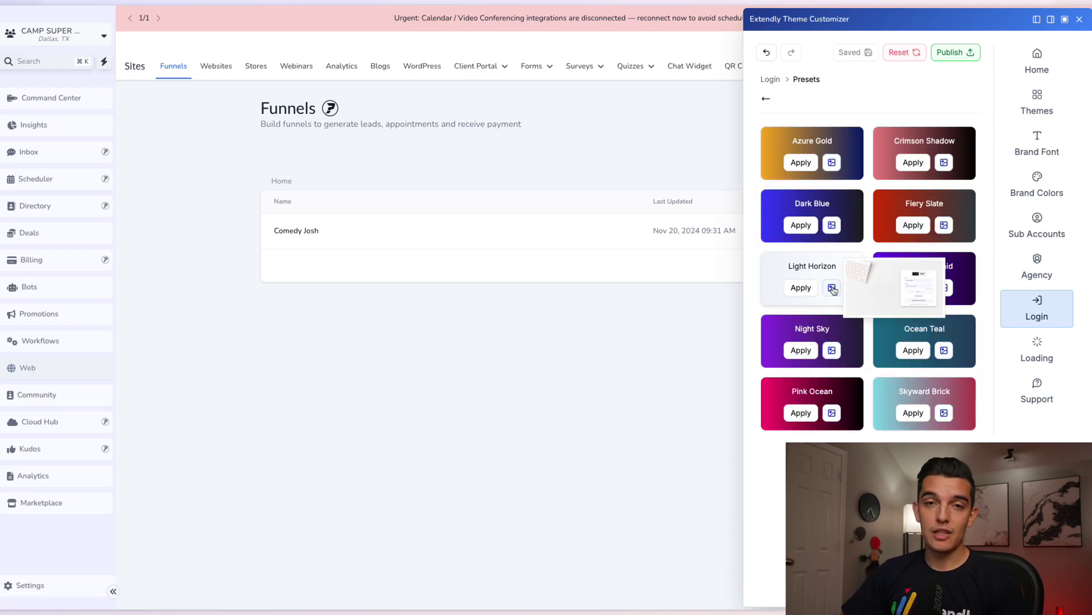
click(833, 289)
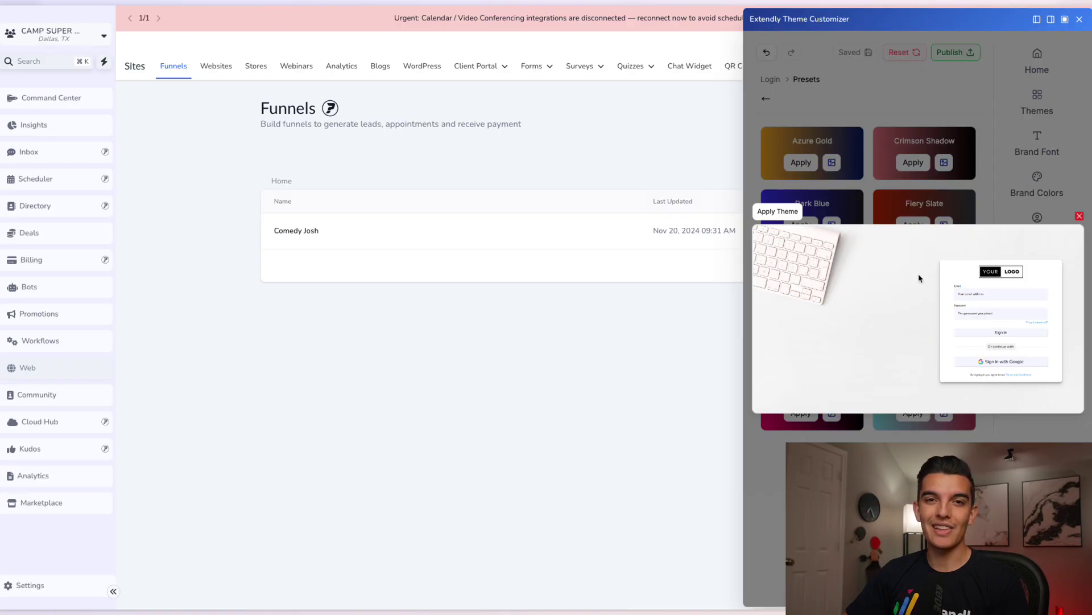
click(1080, 217)
click(944, 288)
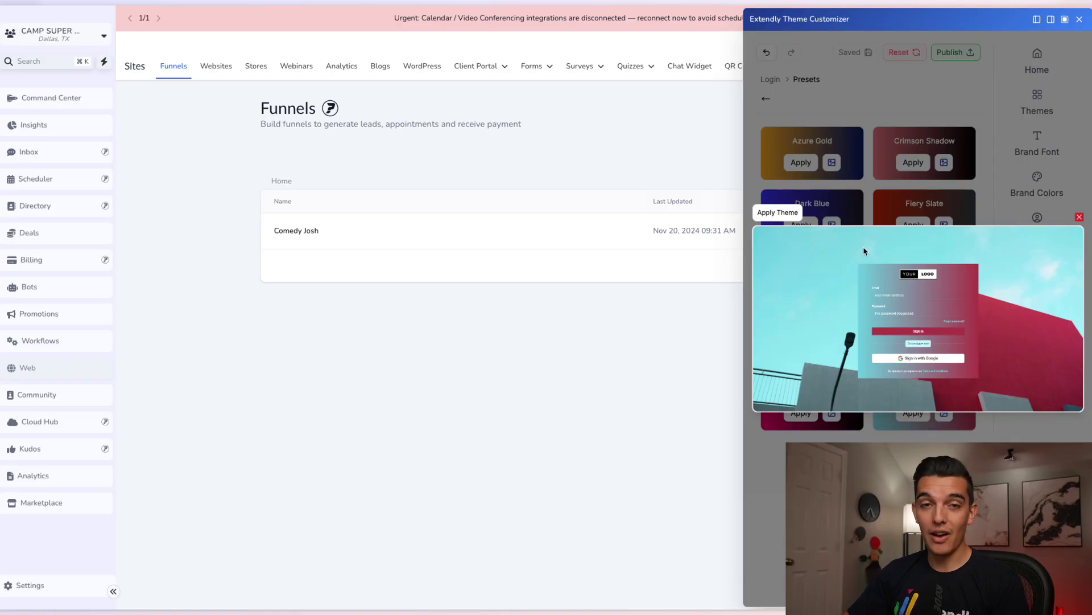
click(1080, 217)
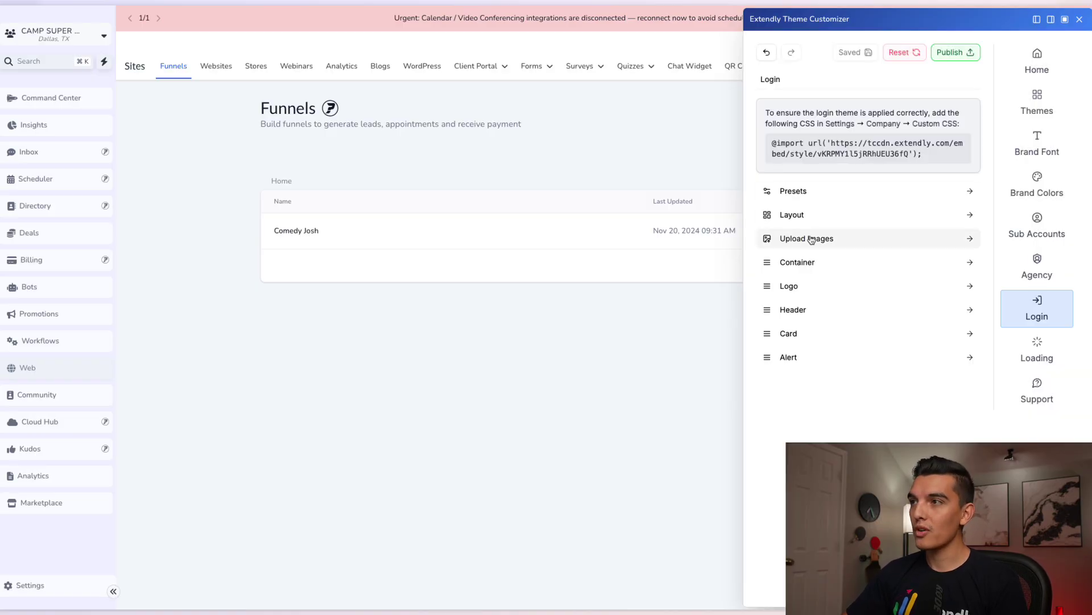
click(810, 334)
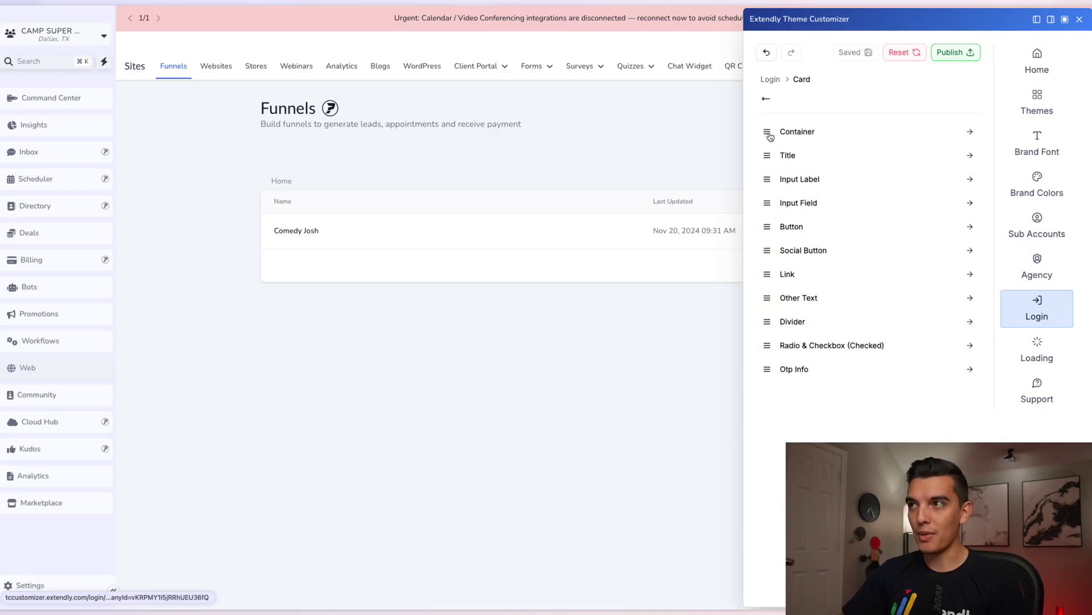
click(766, 98)
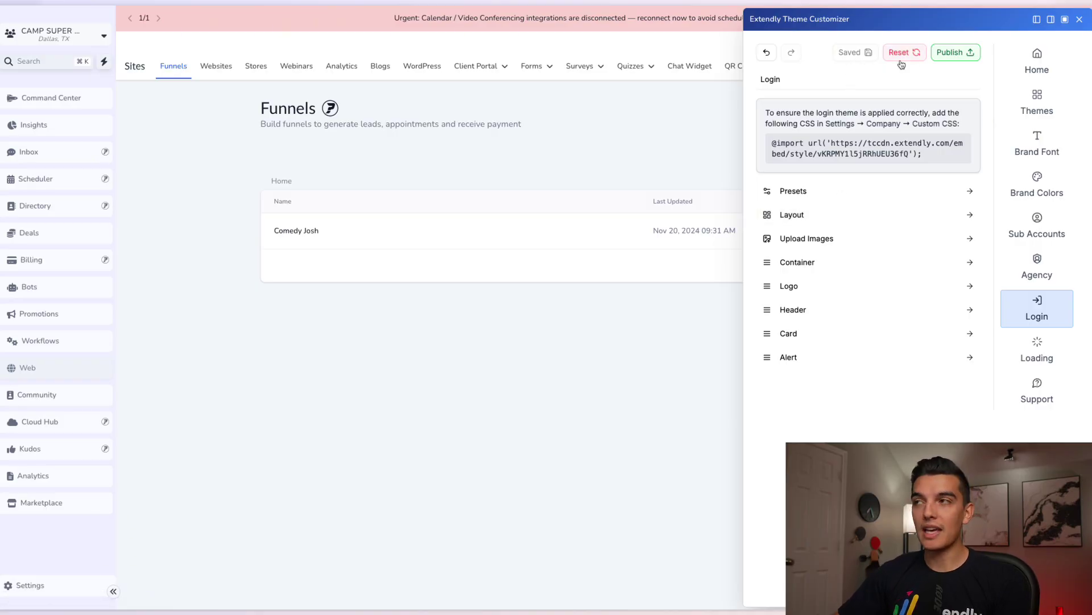
Step: Look over the loading page logo sizing options
click(1016, 353)
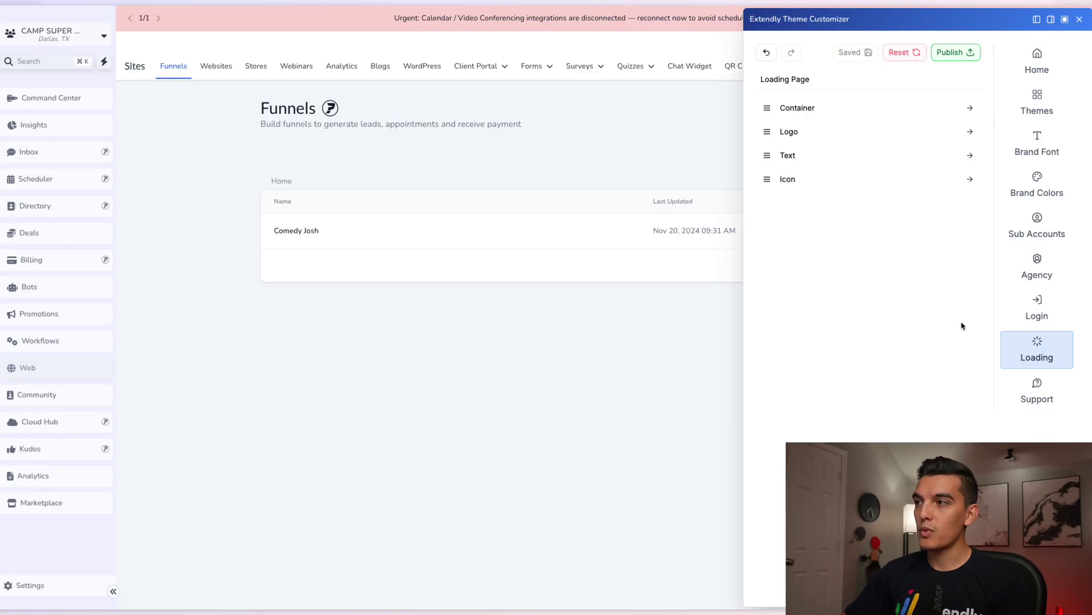
click(814, 133)
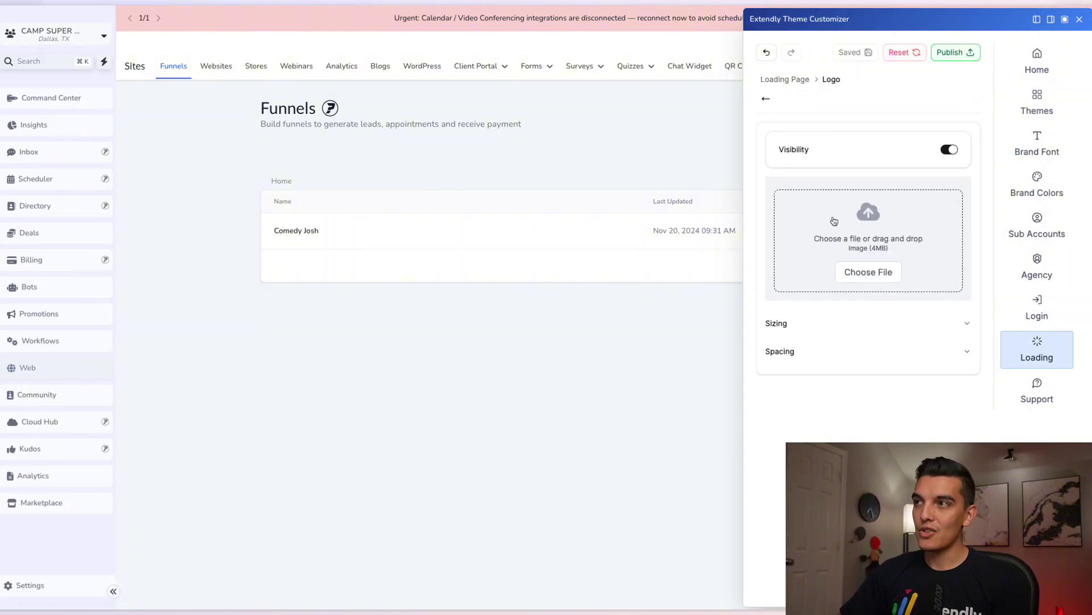
click(833, 333)
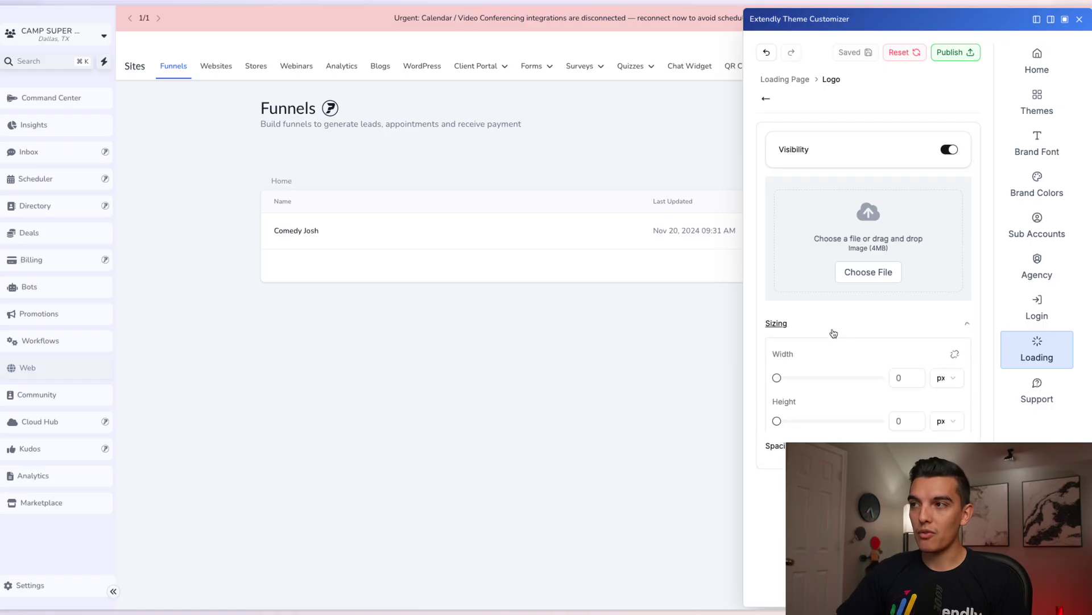
click(766, 99)
Step: Set the loading icon animation to Ripple with a red colour
click(806, 179)
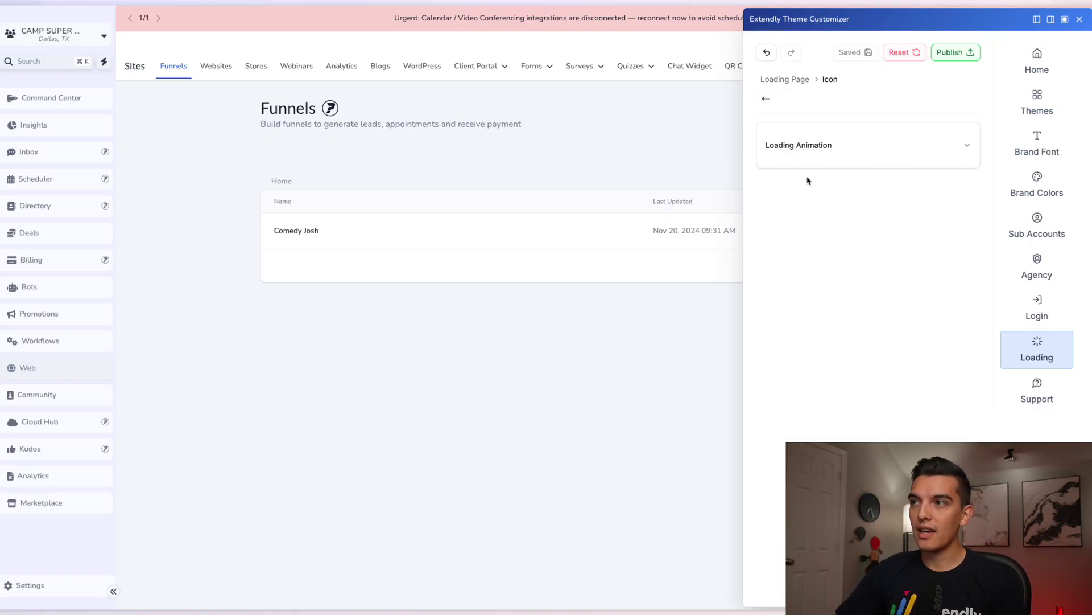
click(811, 148)
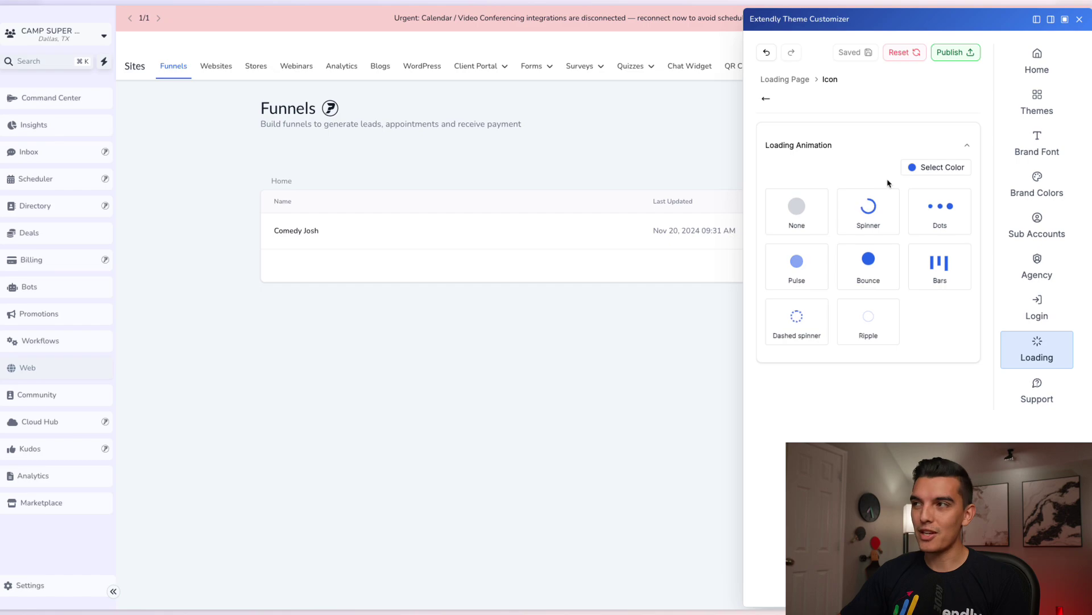
click(922, 167)
mouse_move(787, 325)
mouse_down()
mouse_move(819, 324)
mouse_move(787, 325)
mouse_up()
click(933, 324)
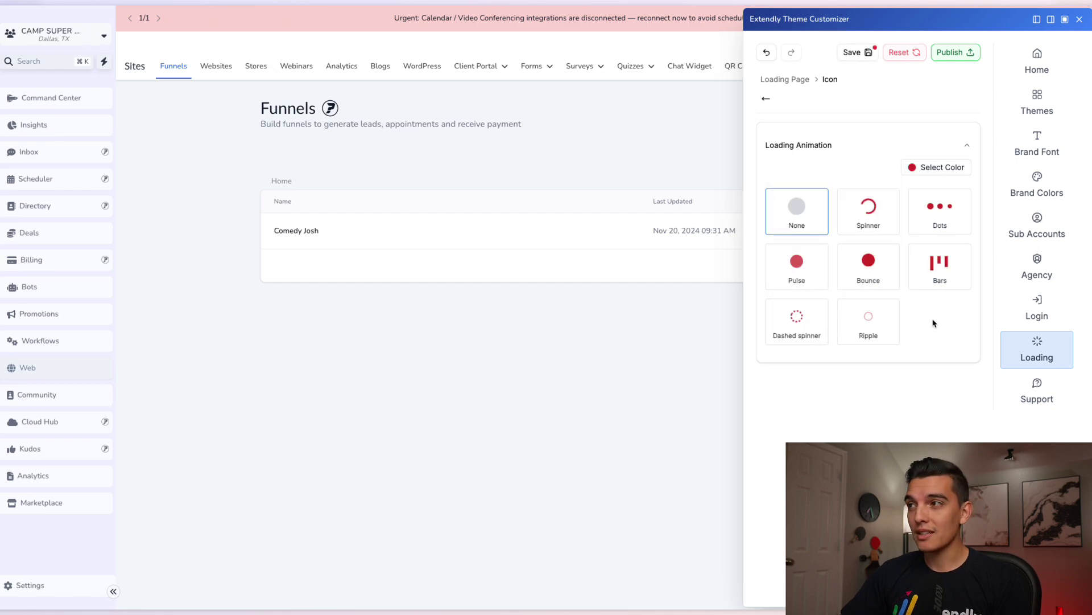
click(871, 327)
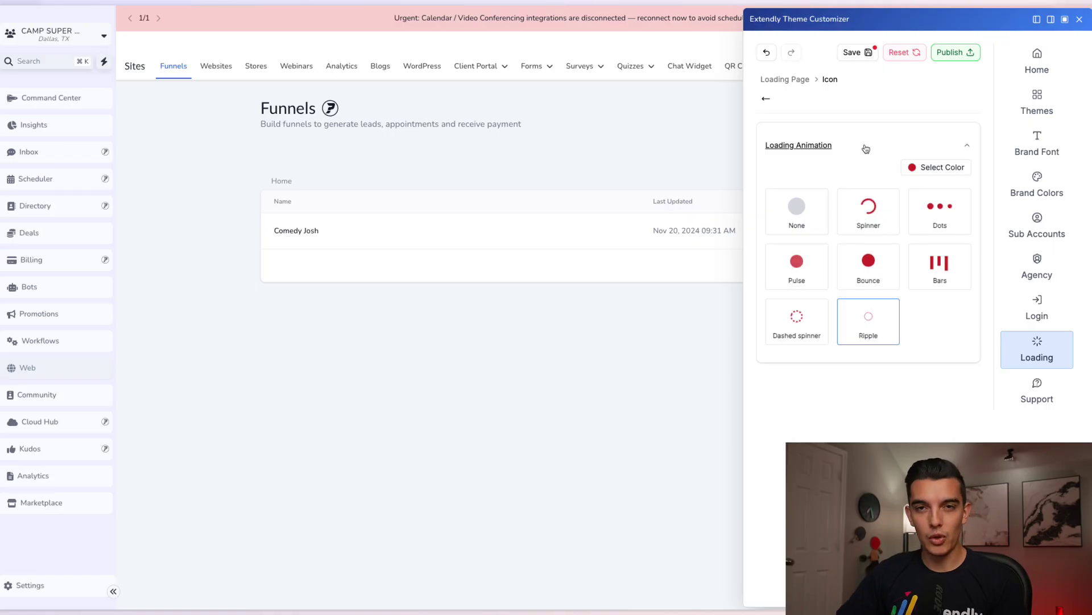
Step: Save and publish the theme, confirming both, and shift the customizer window left
click(855, 53)
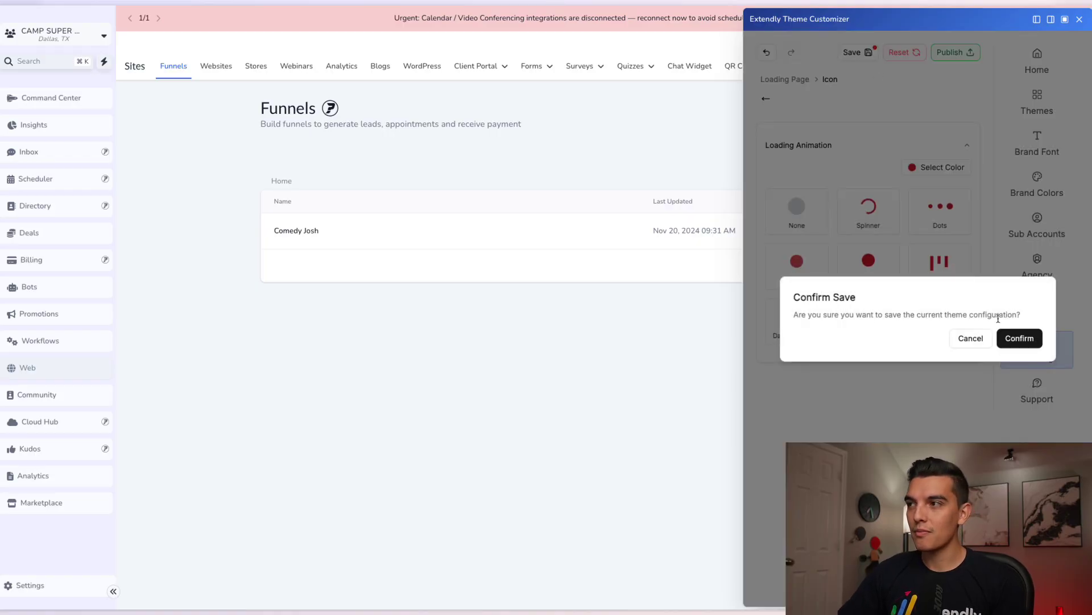
click(1019, 338)
click(958, 53)
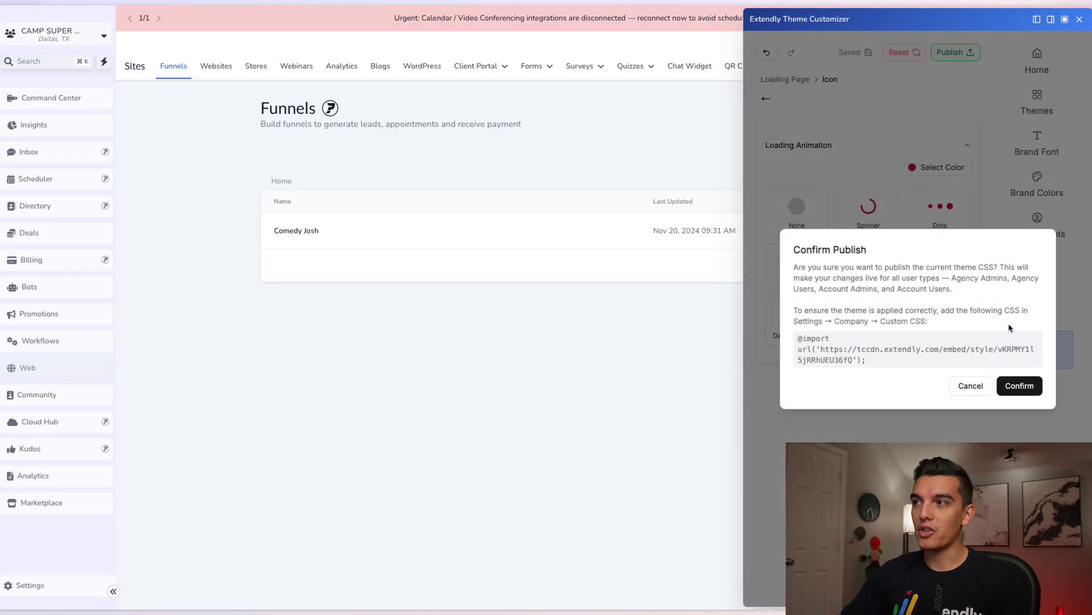
click(1018, 384)
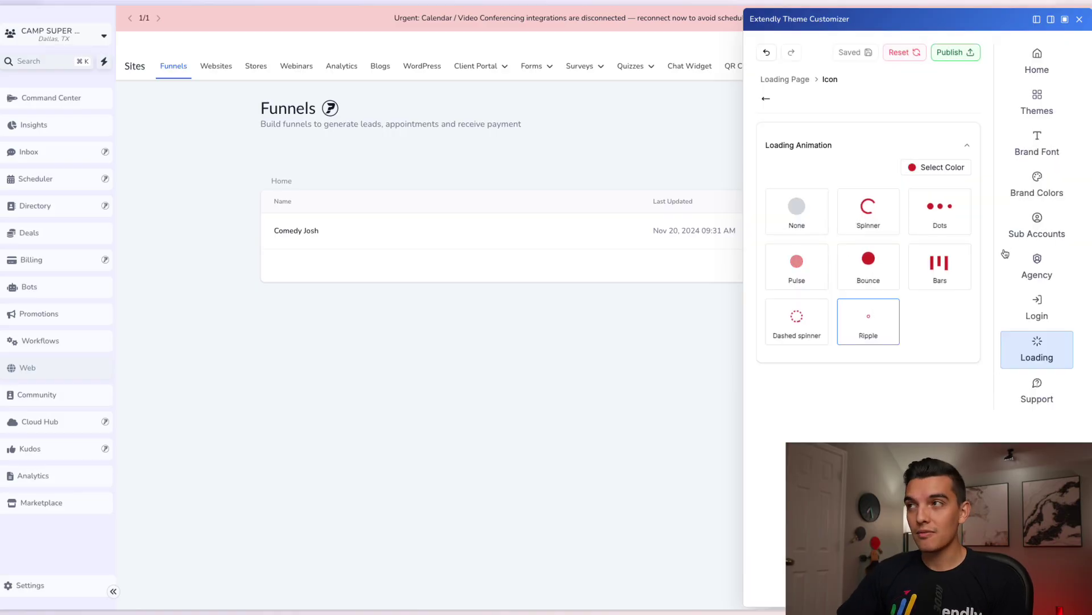
drag(969, 18, 706, 44)
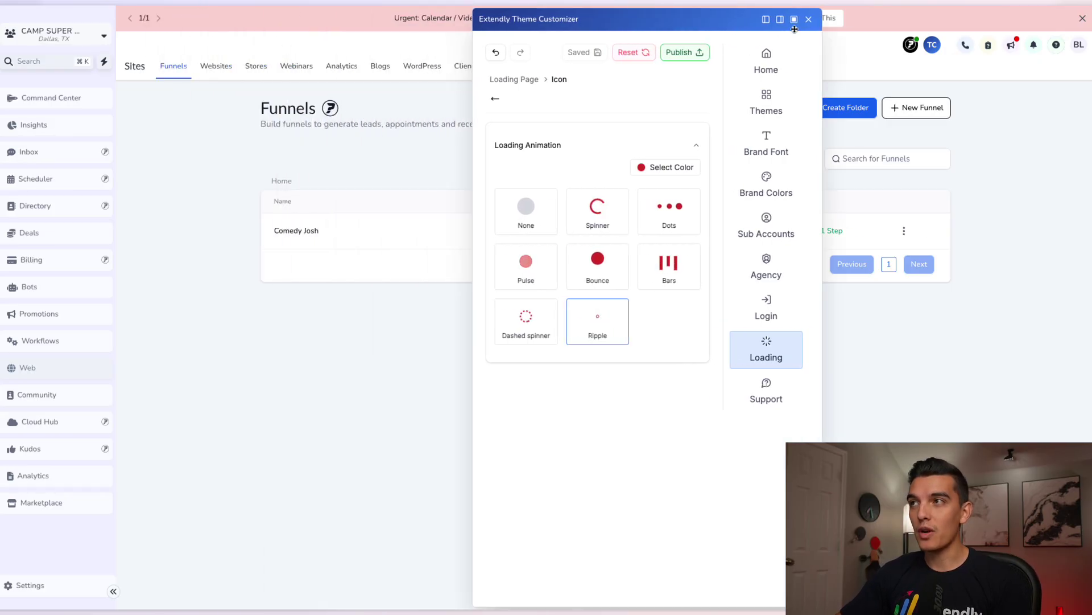
Step: Bring up the Support page and scroll through the Get Help & Support ticket form
click(732, 401)
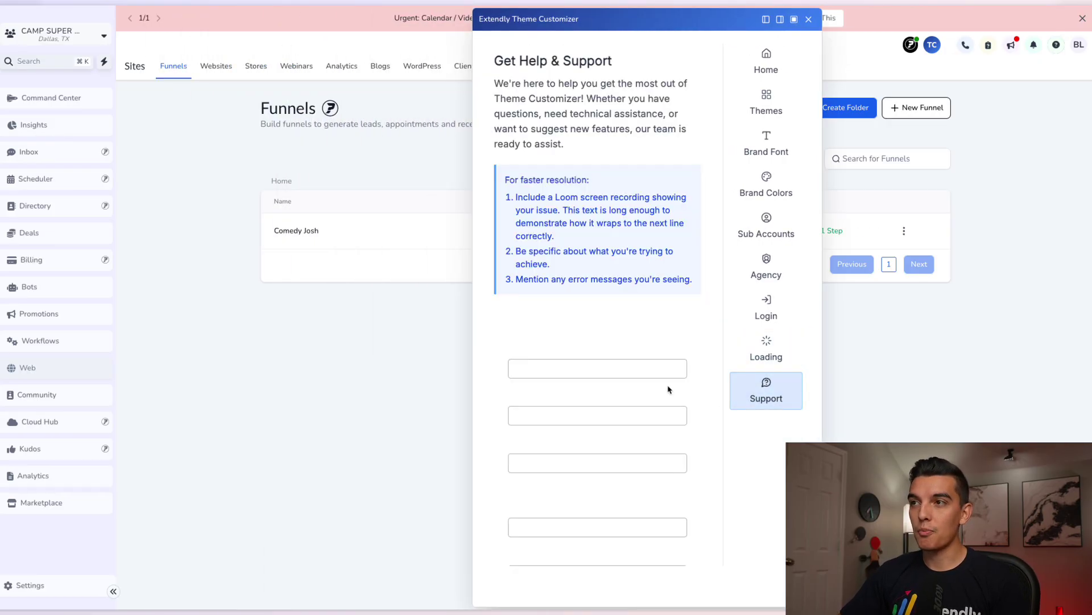
scroll(490, 354, down, 3)
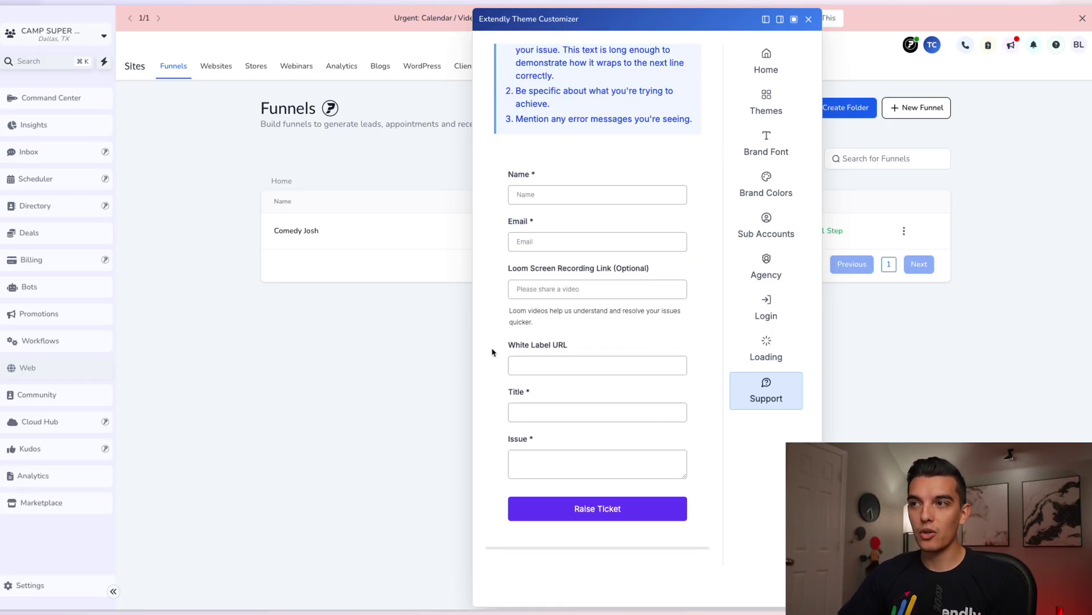
scroll(498, 353, up, 3)
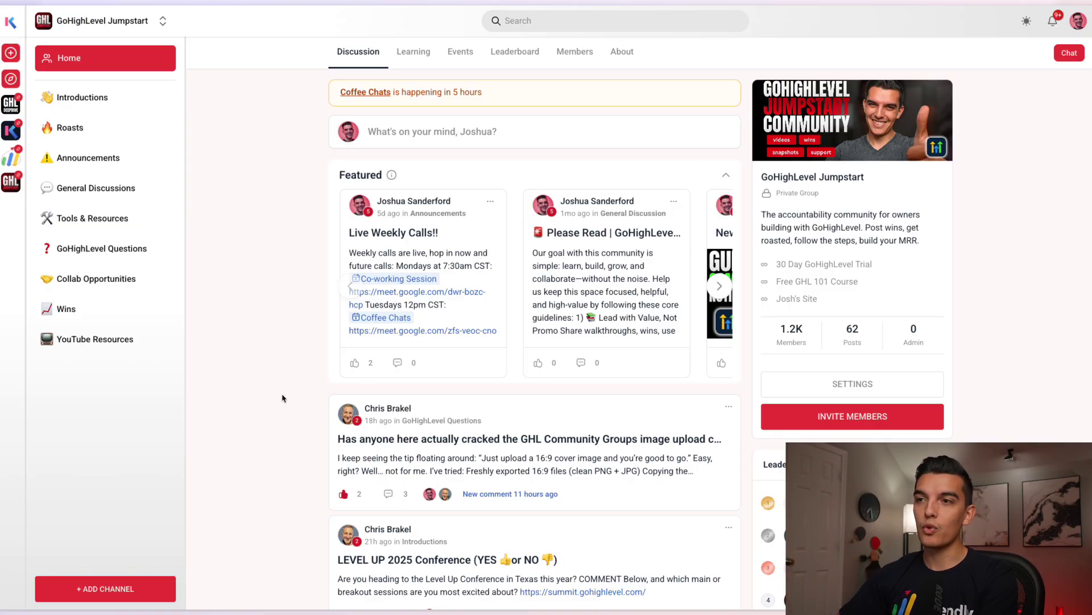
Step: Scroll the Discussion feed, visit the Learning courses, come back, then view the Events calendar
scroll(282, 398, down, 5)
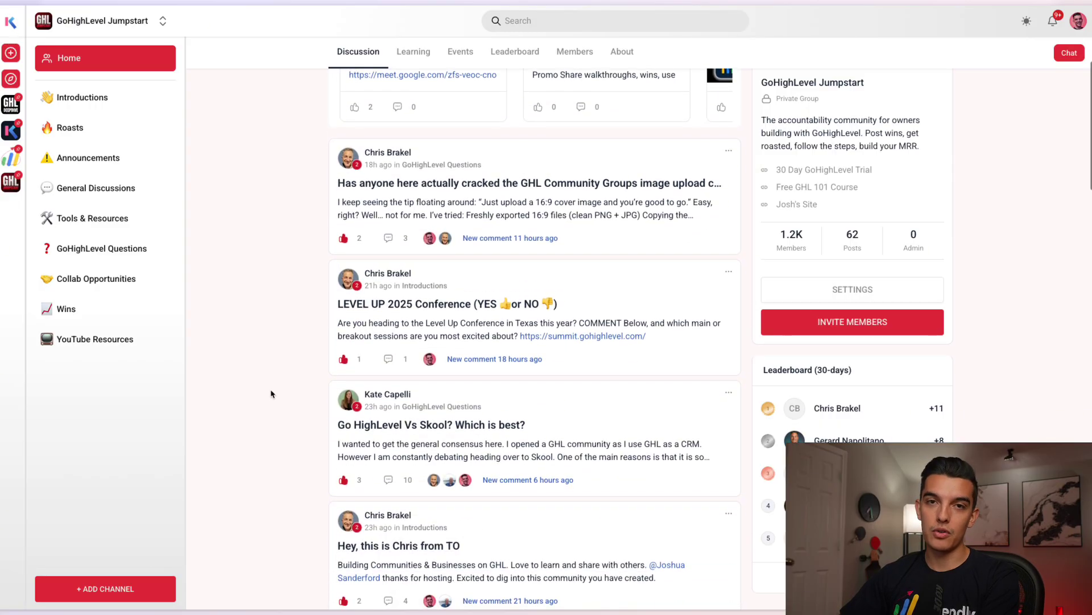
scroll(271, 394, up, 5)
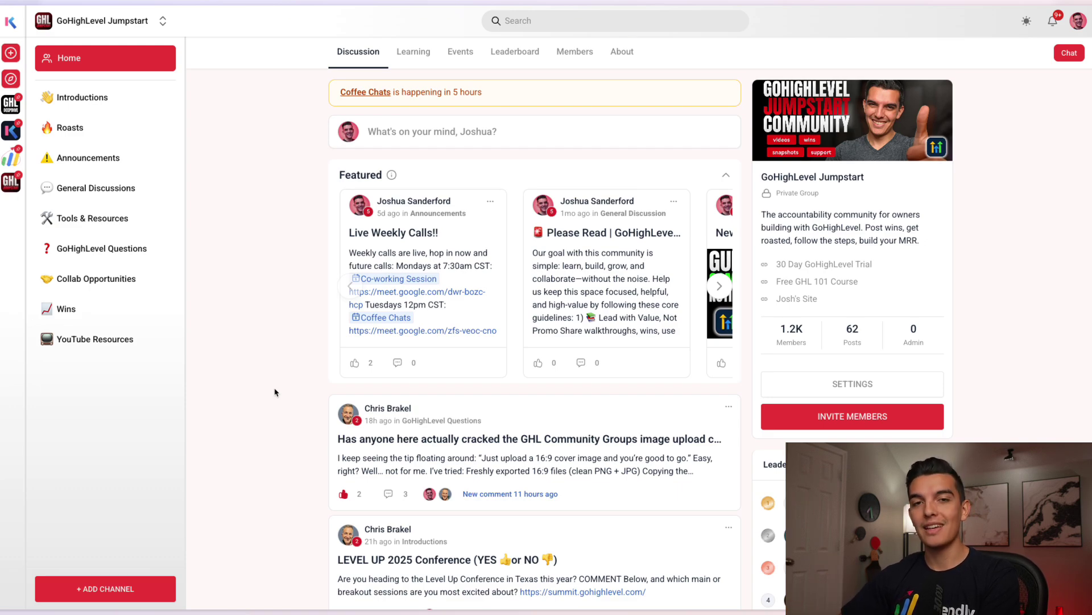
click(414, 52)
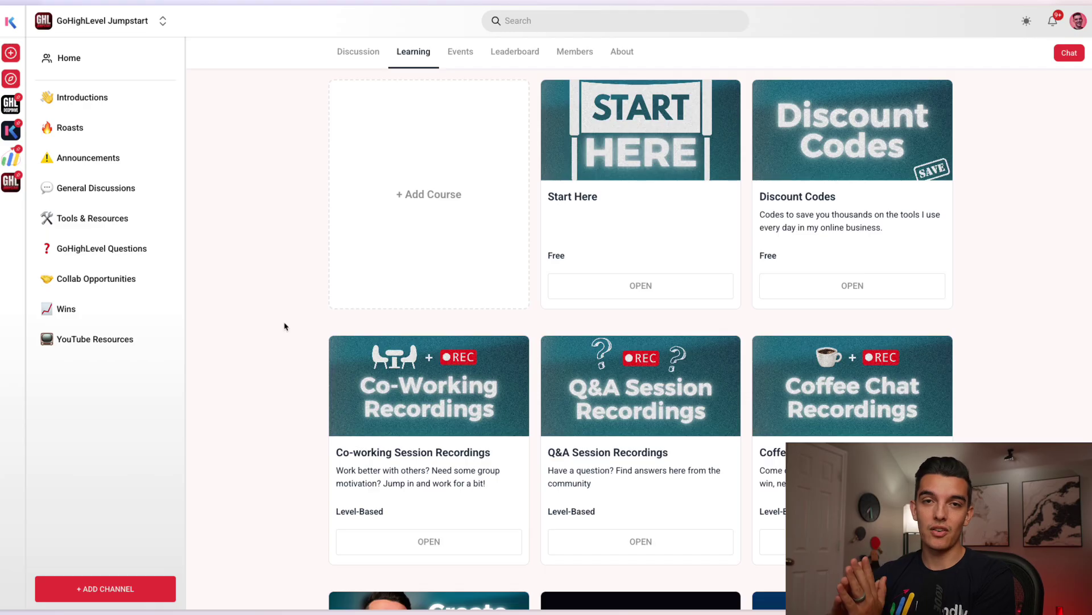
key(alt+Left)
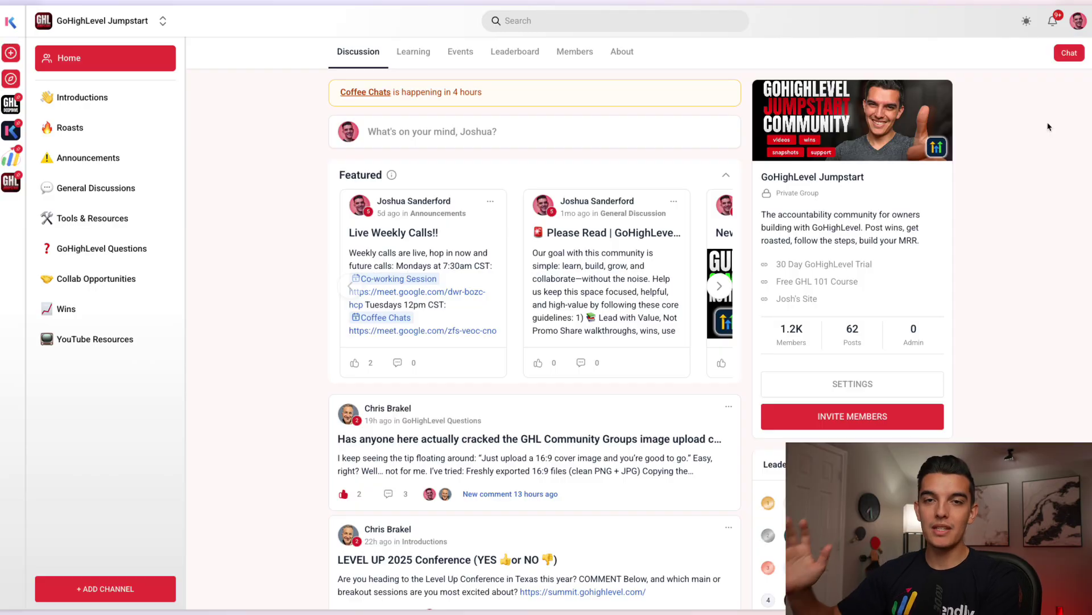
click(461, 52)
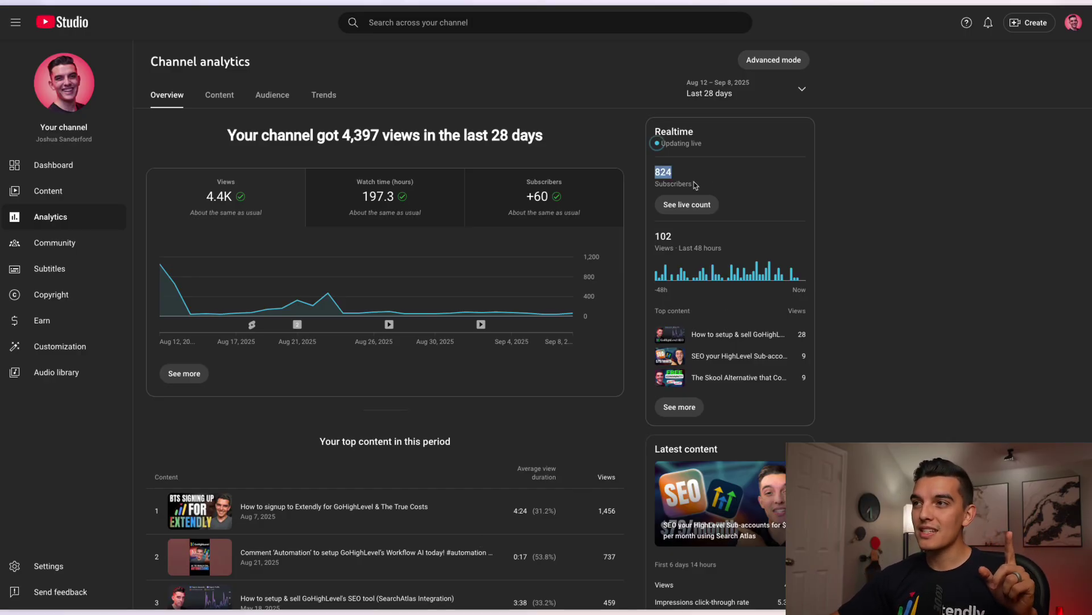
click(685, 205)
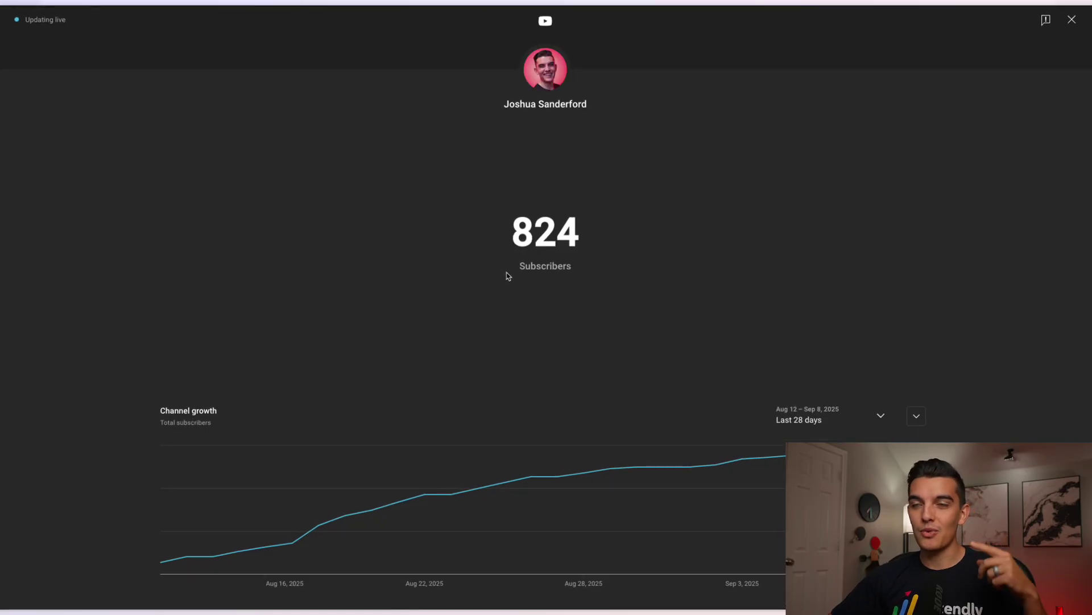
click(1072, 19)
mouse_move(4, 435)
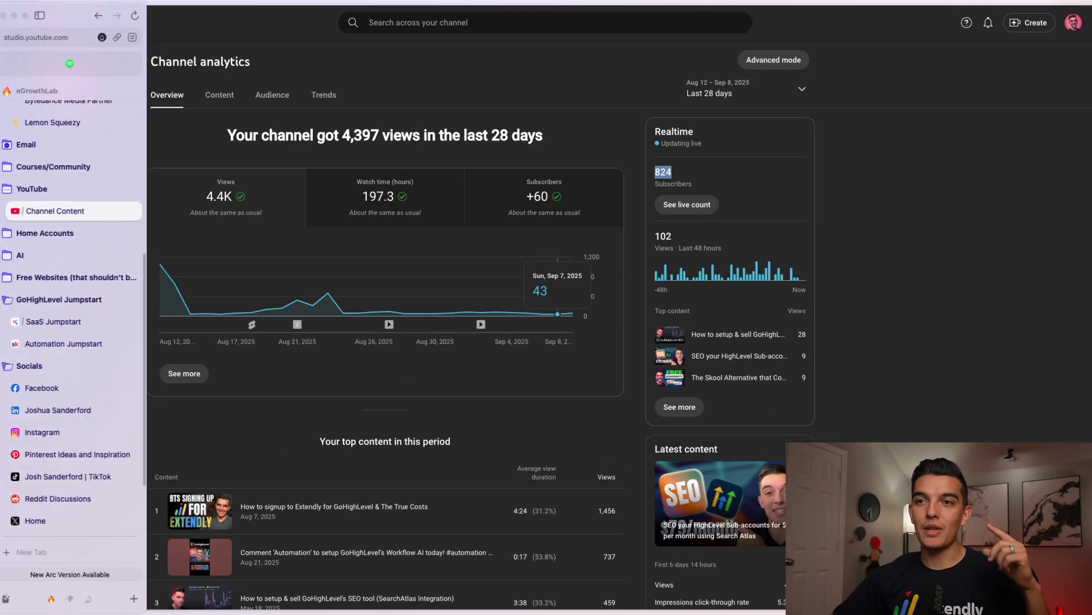